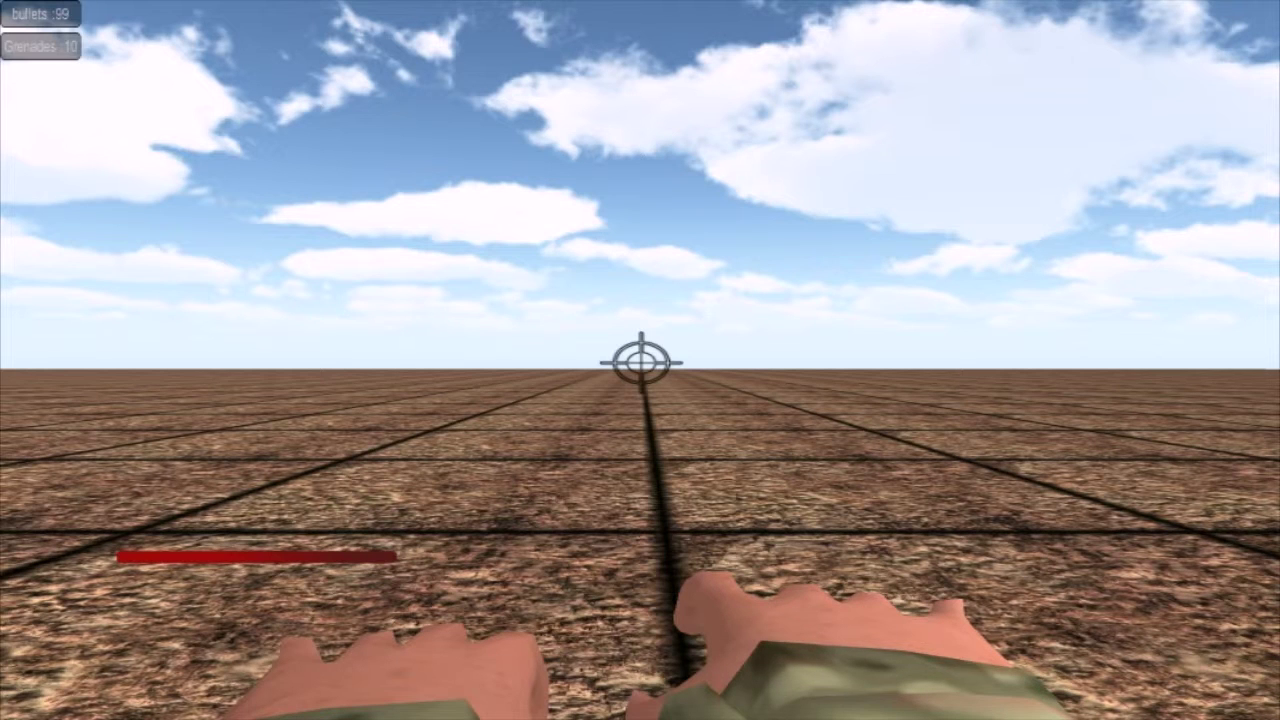
In Play mode, press I to show the Inventory Menu with the weapon Equip buttons.
{"action": "key", "text": "i"}
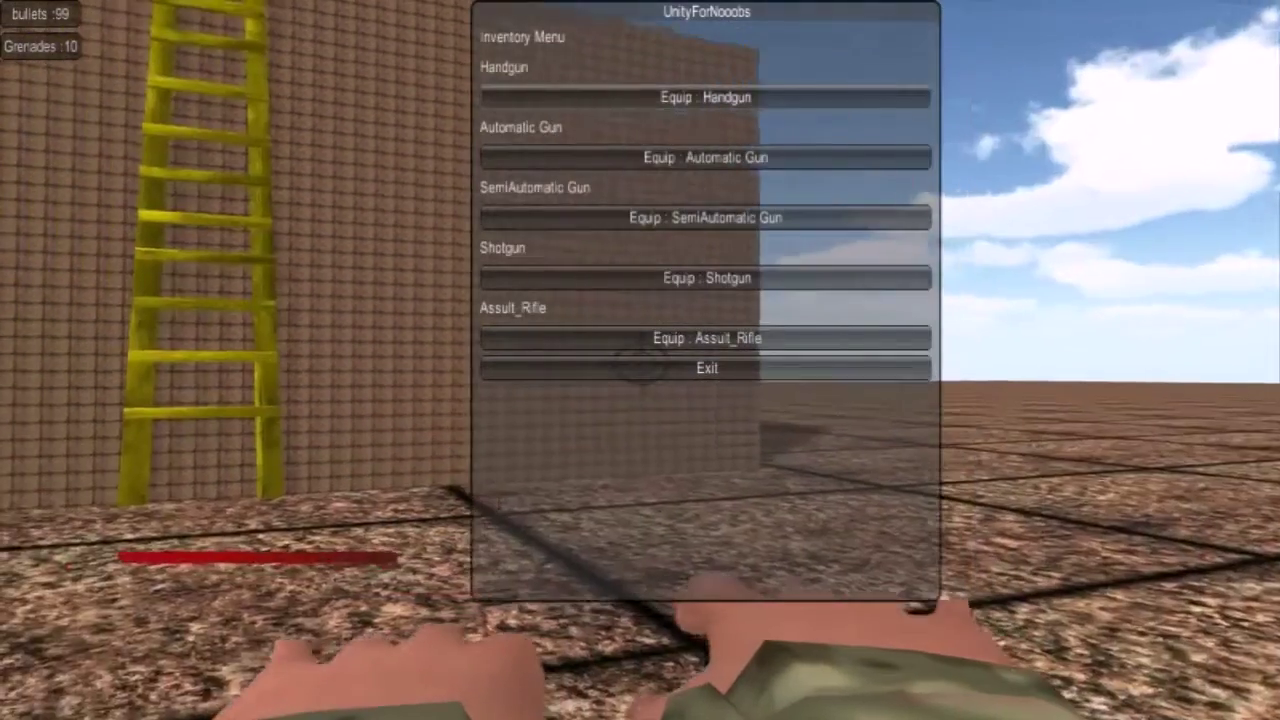
Equip the Handgun, close the inventory and fire three shots.
{"action": "key", "text": "1"}
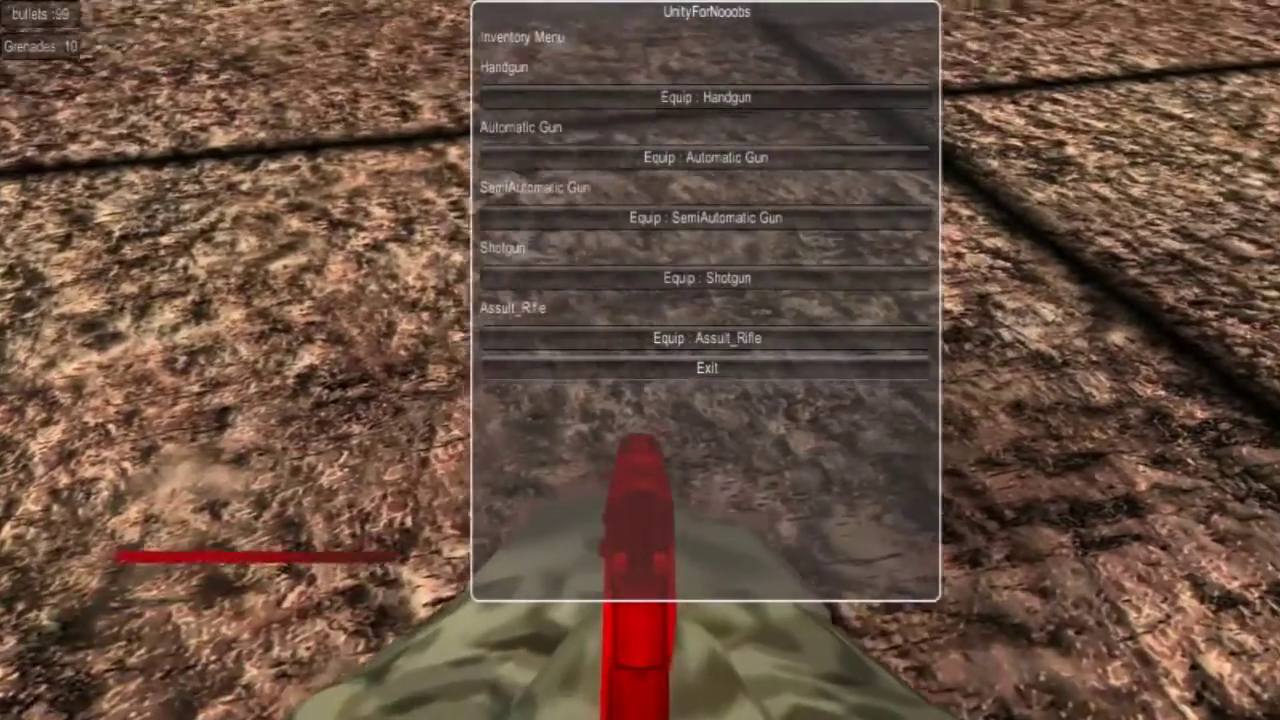
{"action": "key", "text": "i"}
{"action": "left_click", "coordinate": [640, 362]}
{"action": "left_click", "coordinate": [640, 362]}
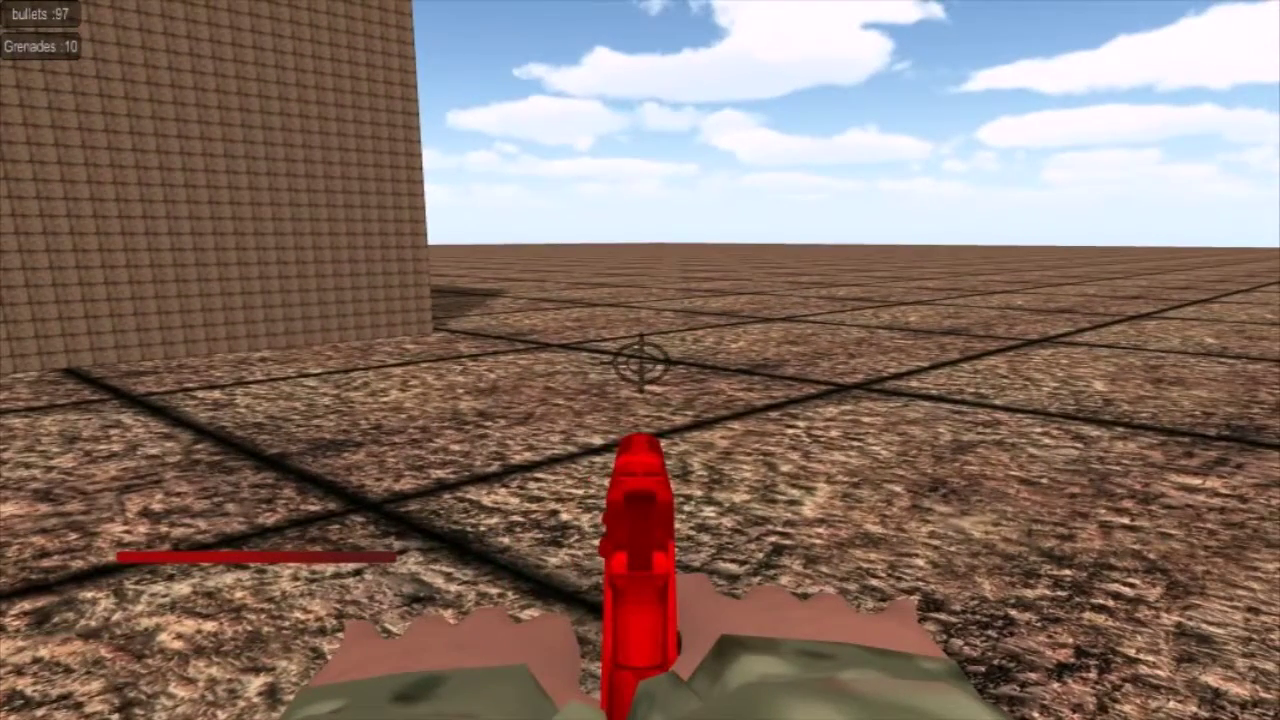
{"action": "left_click", "coordinate": [640, 362]}
Toggle the inventory and fire handgun shots at the floor and the wall.
{"action": "key", "text": "i"}
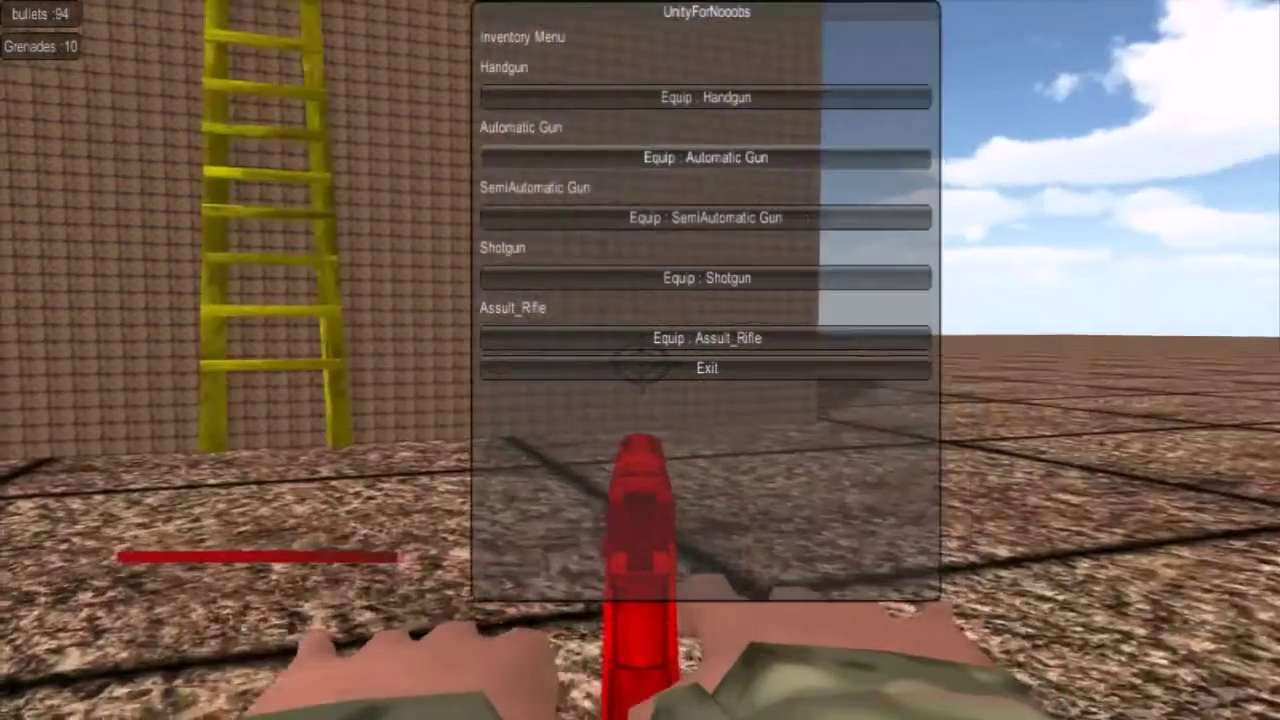
{"action": "left_click", "coordinate": [640, 362]}
{"action": "left_click", "coordinate": [640, 362]}
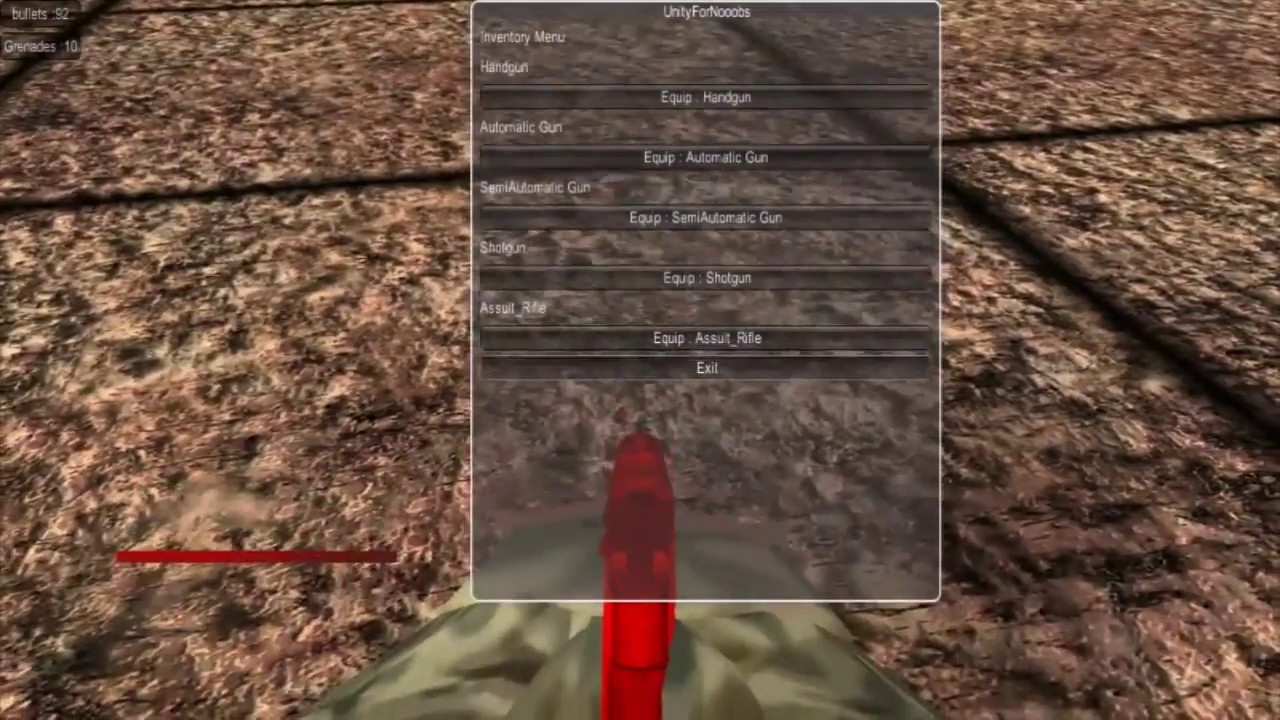
{"action": "key", "text": "i"}
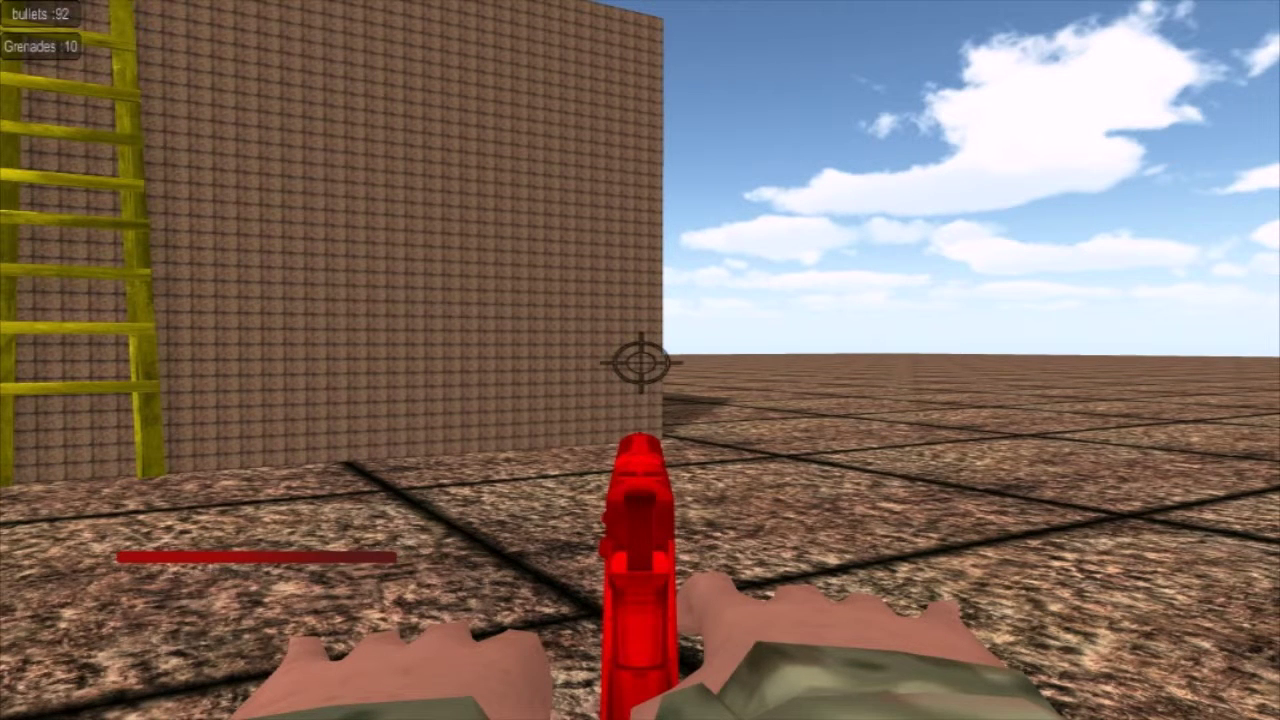
{"action": "left_click", "coordinate": [640, 362]}
{"action": "left_click", "coordinate": [640, 362]}
{"action": "left_click", "coordinate": [640, 362]}
{"action": "left_click", "coordinate": [640, 362]}
Fire more handgun shots at the ladder wall, bringing the bullet count down to 53.
{"action": "key", "text": "i"}
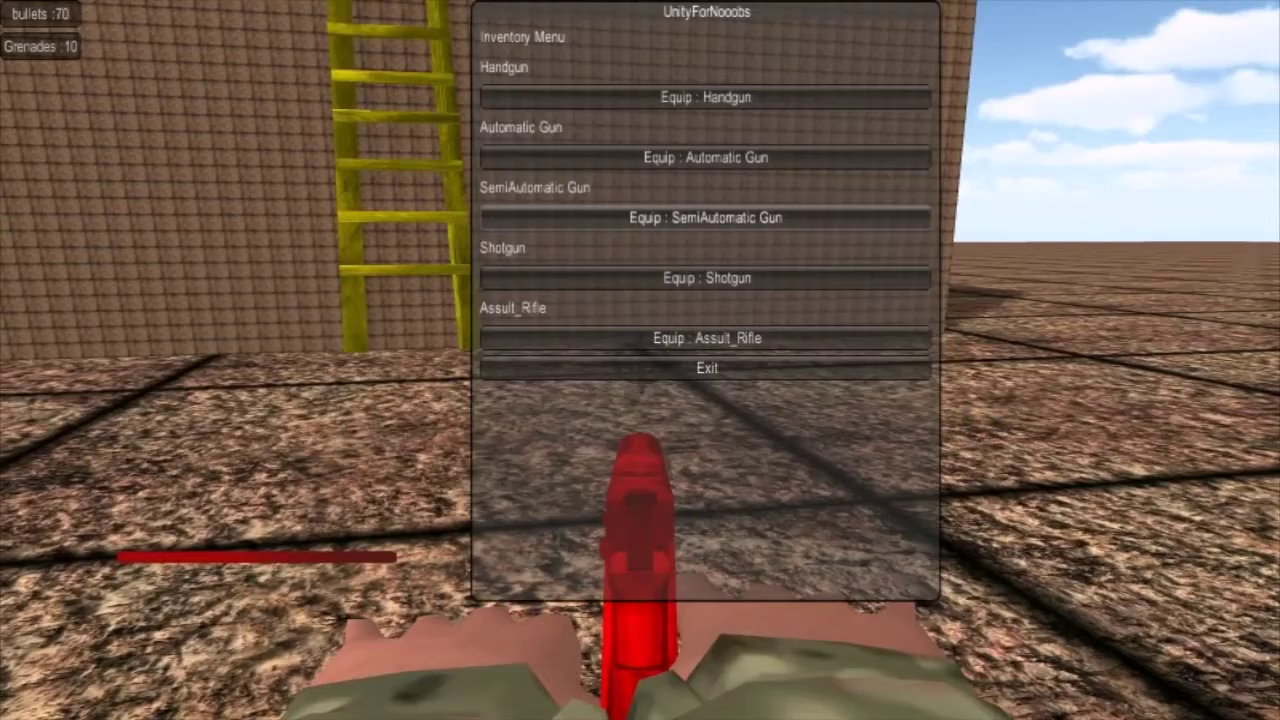
{"action": "left_click", "coordinate": [640, 362]}
{"action": "left_click", "coordinate": [640, 362]}
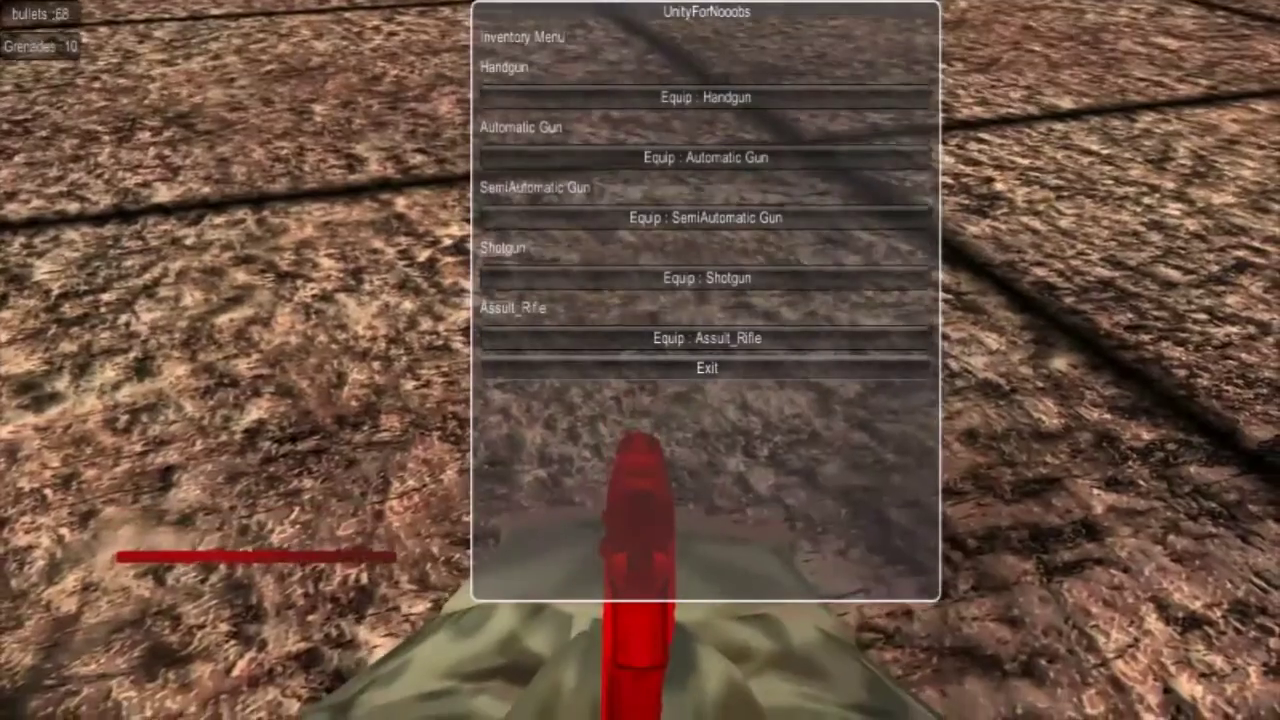
{"action": "key", "text": "i"}
{"action": "left_click", "coordinate": [640, 362]}
{"action": "left_click", "coordinate": [640, 362]}
{"action": "left_click", "coordinate": [640, 362]}
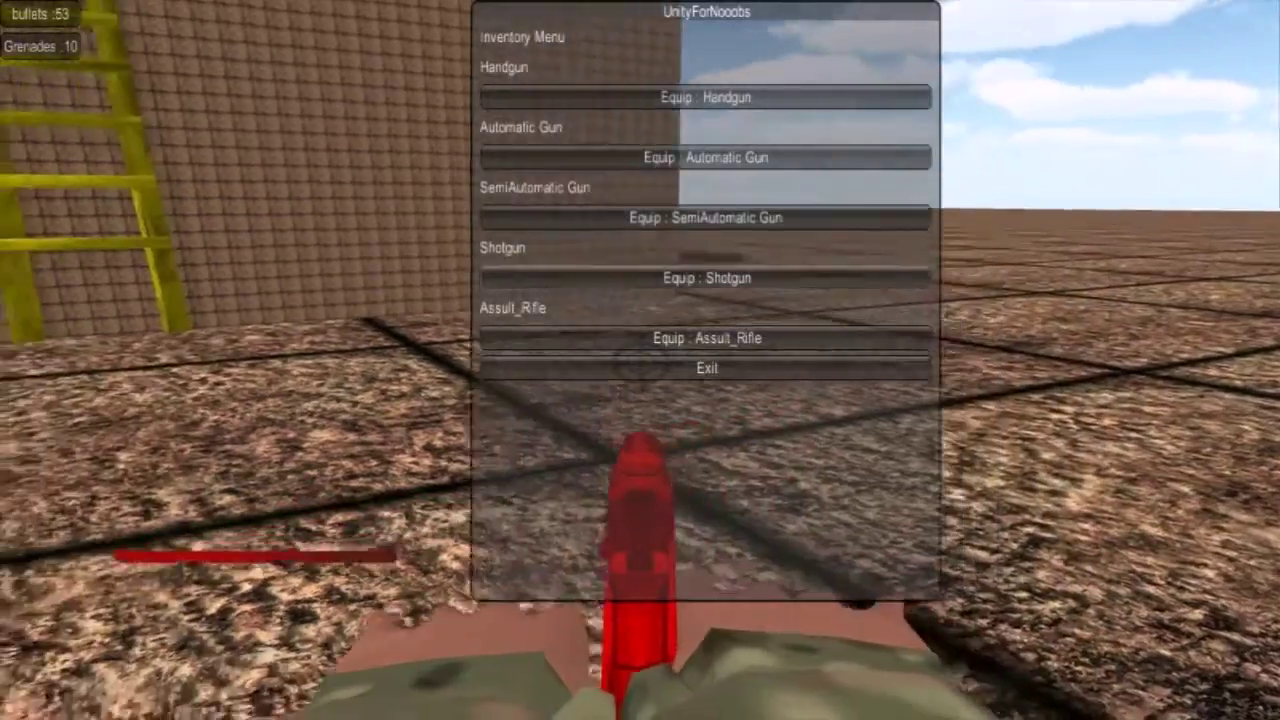
Fire two more handgun shots at the floor, dropping the bullet count to 32.
{"action": "left_click", "coordinate": [640, 362]}
{"action": "left_click", "coordinate": [640, 362]}
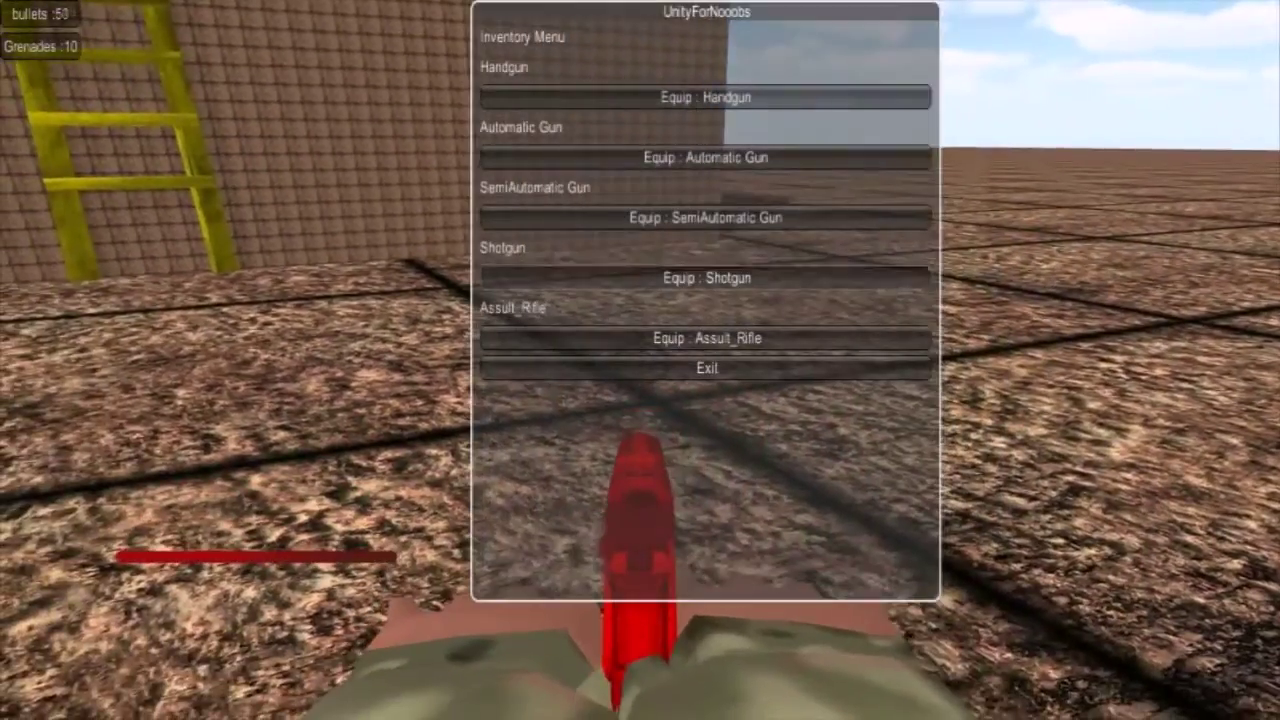
{"action": "left_click", "coordinate": [640, 362]}
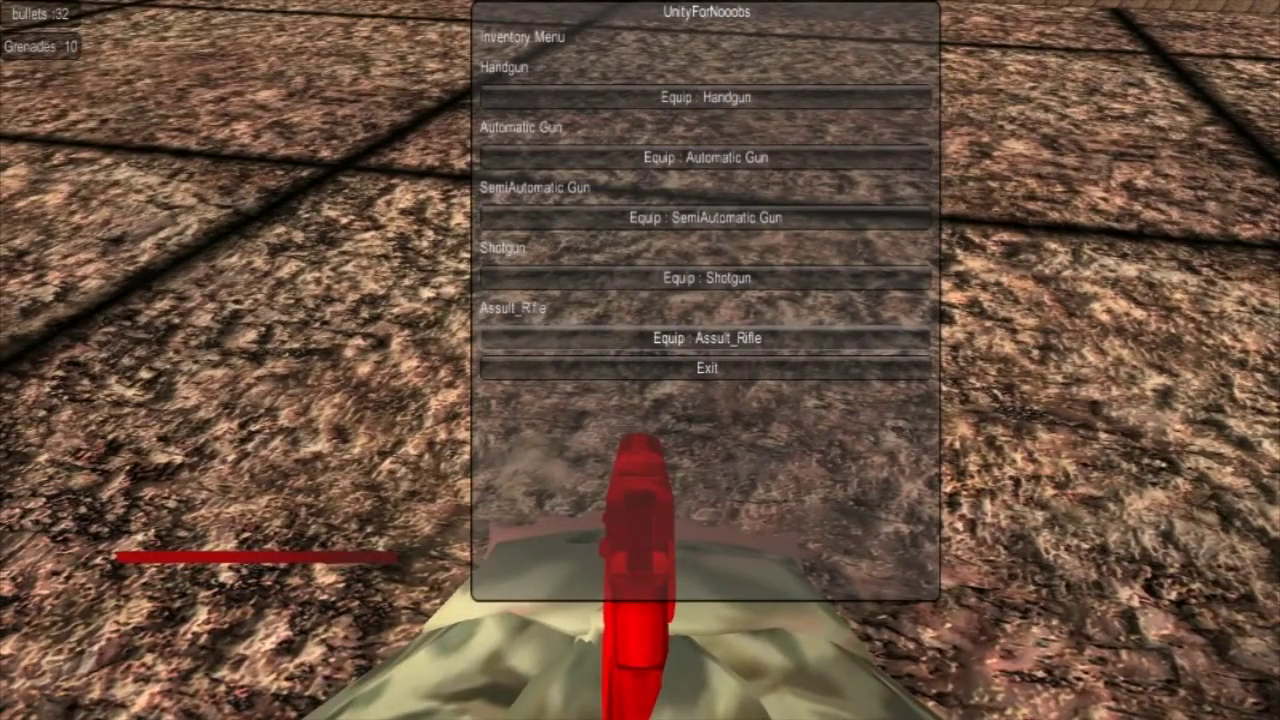
Equip the Assault_Rifle and fire at the red target until bullets reach 0.
{"action": "key", "text": "5"}
{"action": "key", "text": "i"}
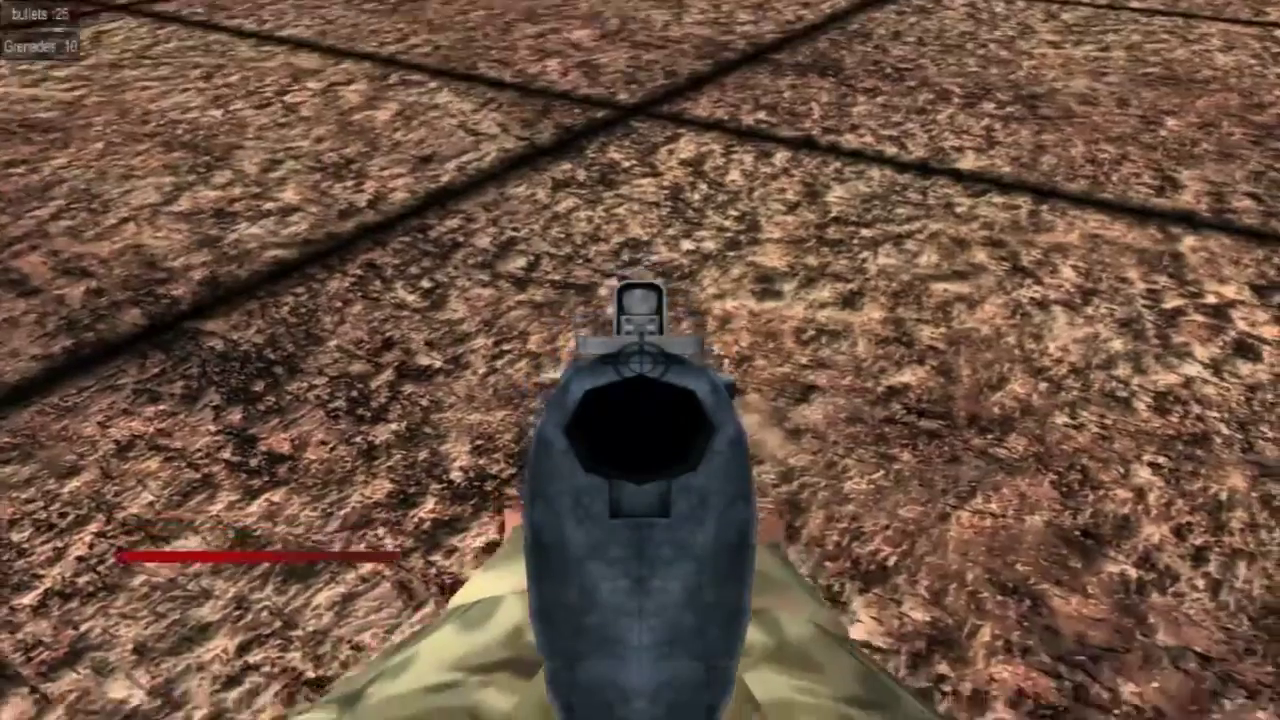
{"action": "left_click", "coordinate": [640, 360]}
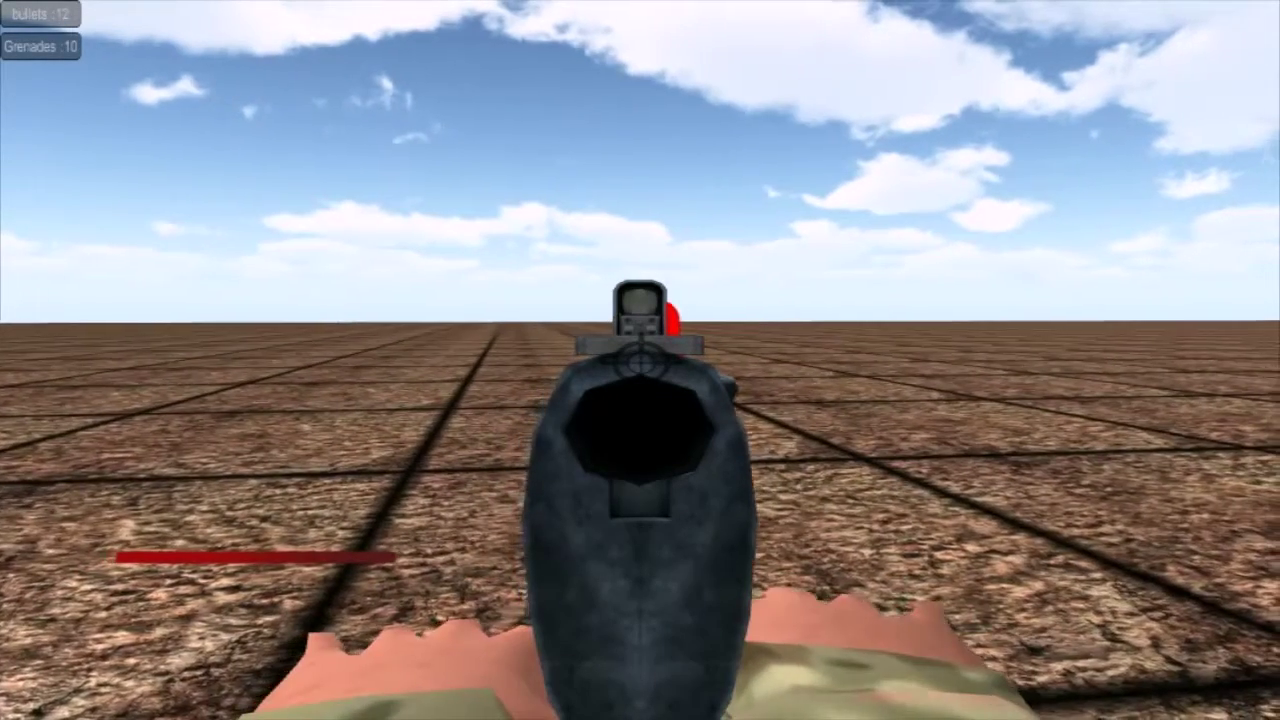
{"action": "left_click", "coordinate": [640, 360]}
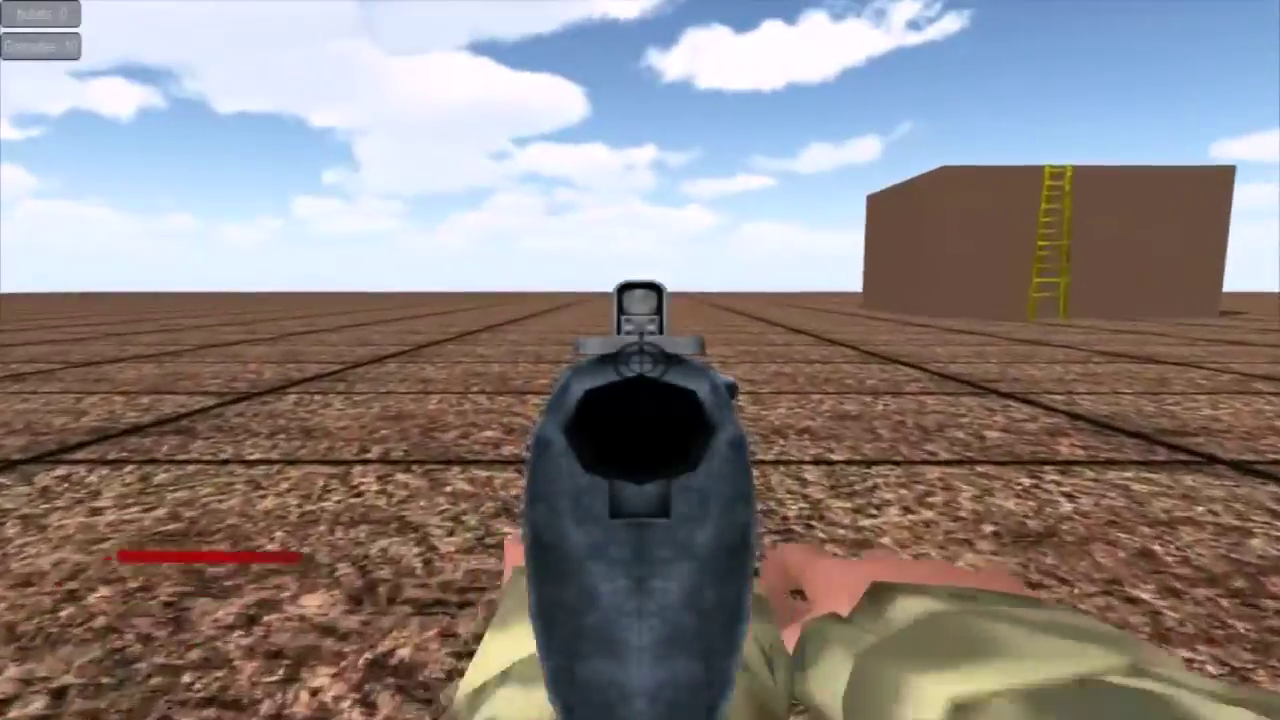
Walk forward across the floor past the brick wall with W.
{"action": "key", "text": "w"}
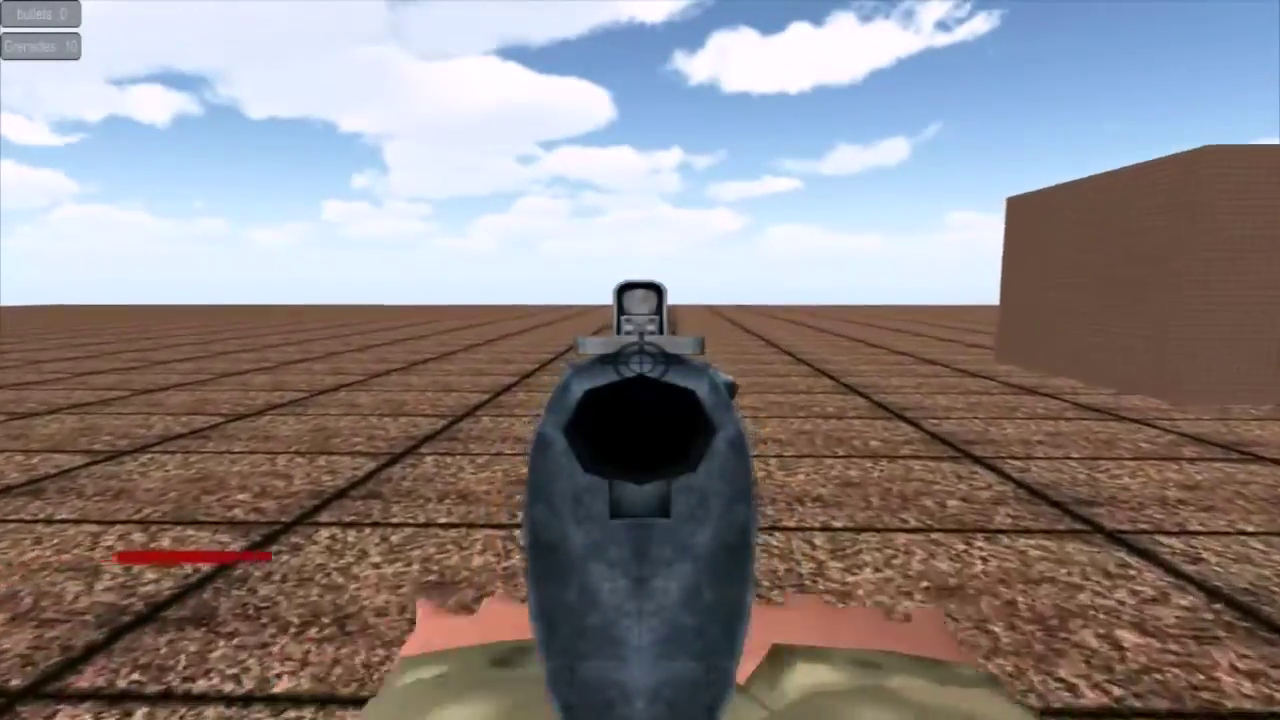
{"action": "key", "text": "w"}
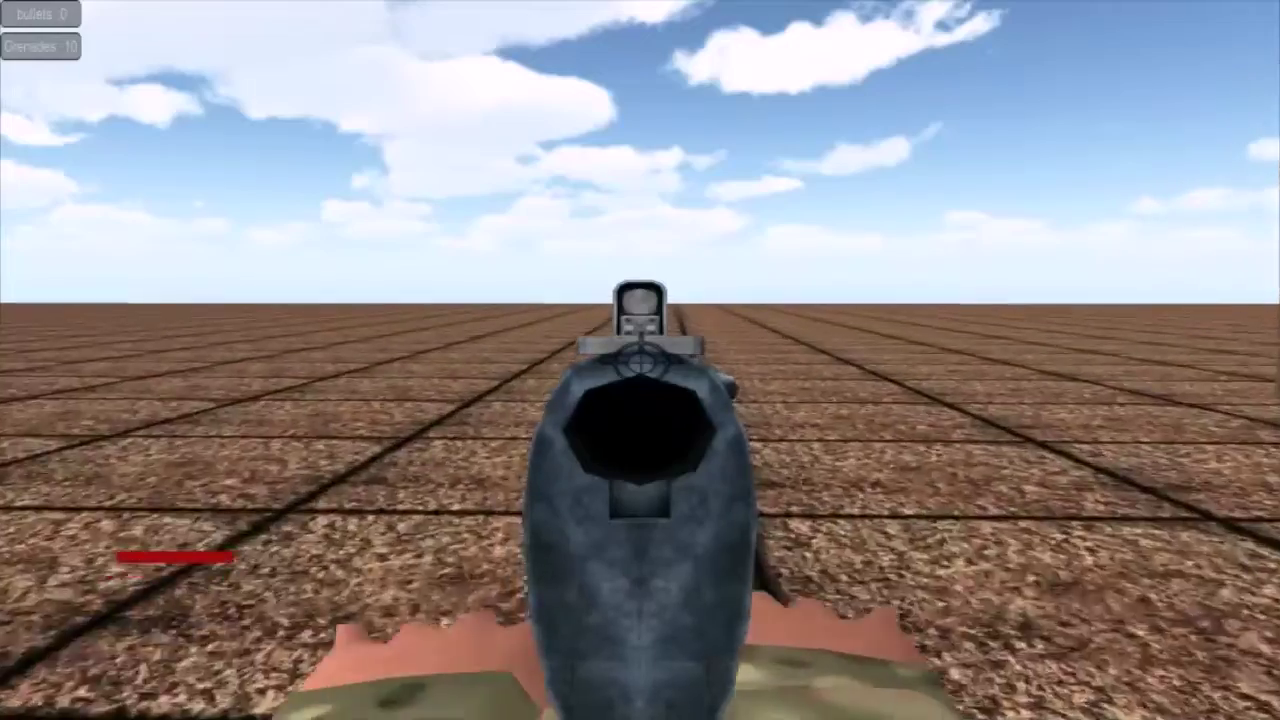
{"action": "key", "text": "w"}
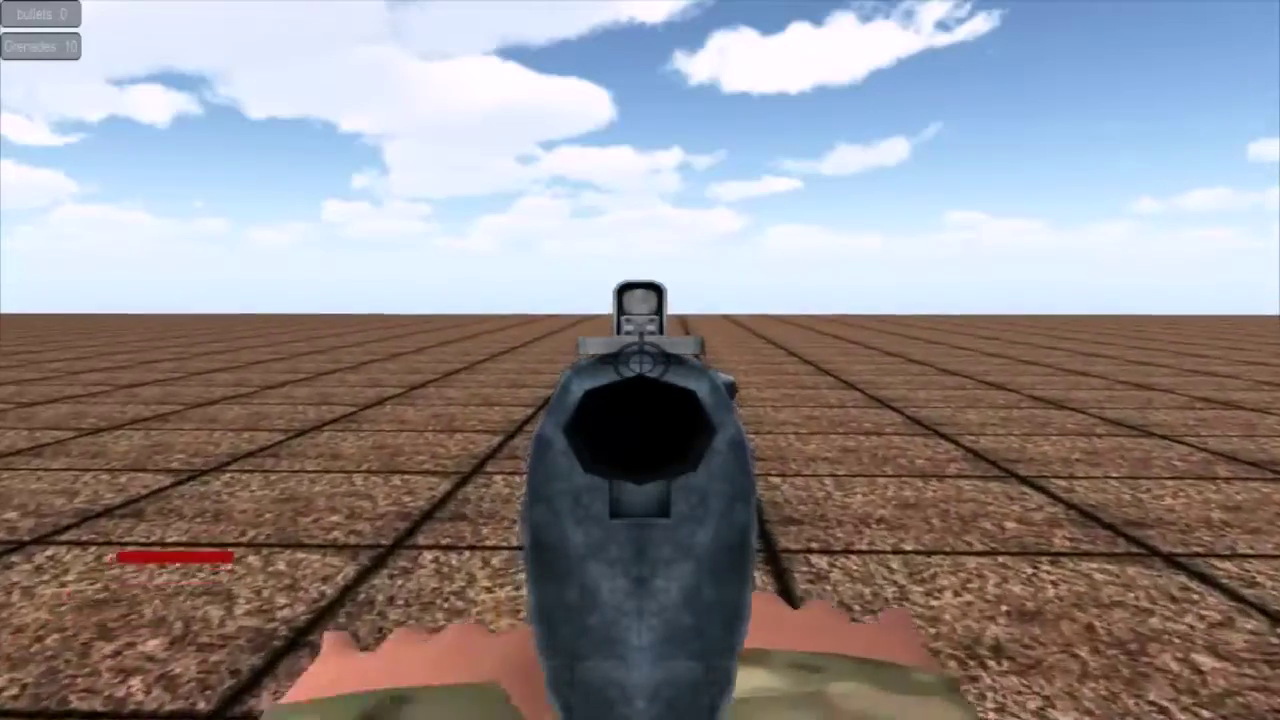
{"action": "key", "text": "w"}
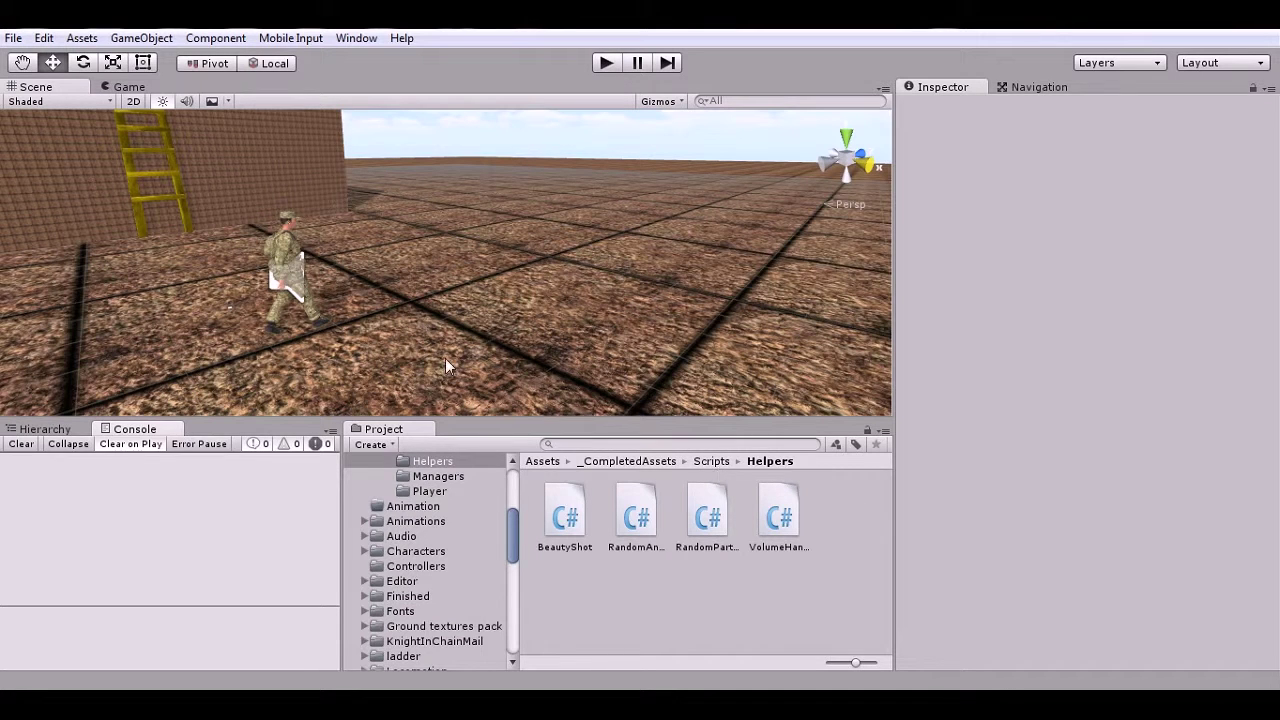
Search the Project for 'gun', select the Handgun prefab, then clear the search back to Prefabs.
{"action": "left_click", "coordinate": [619, 444]}
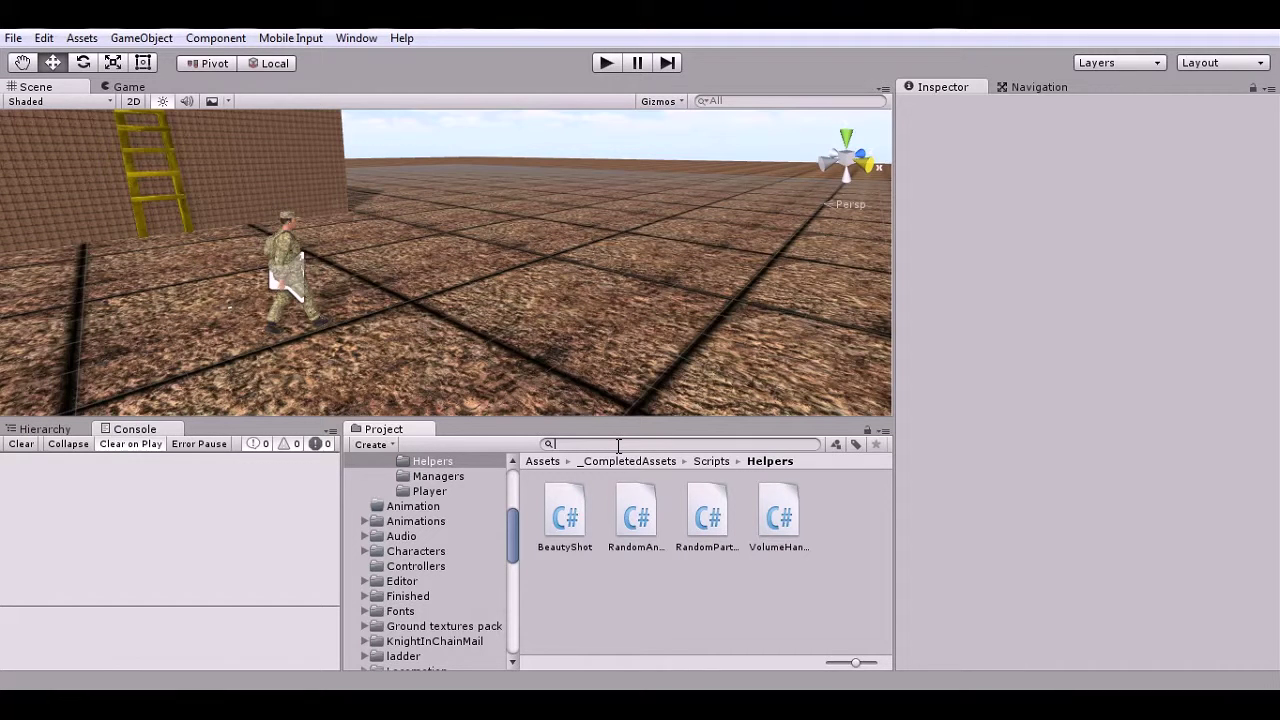
{"action": "type", "text": "gun"}
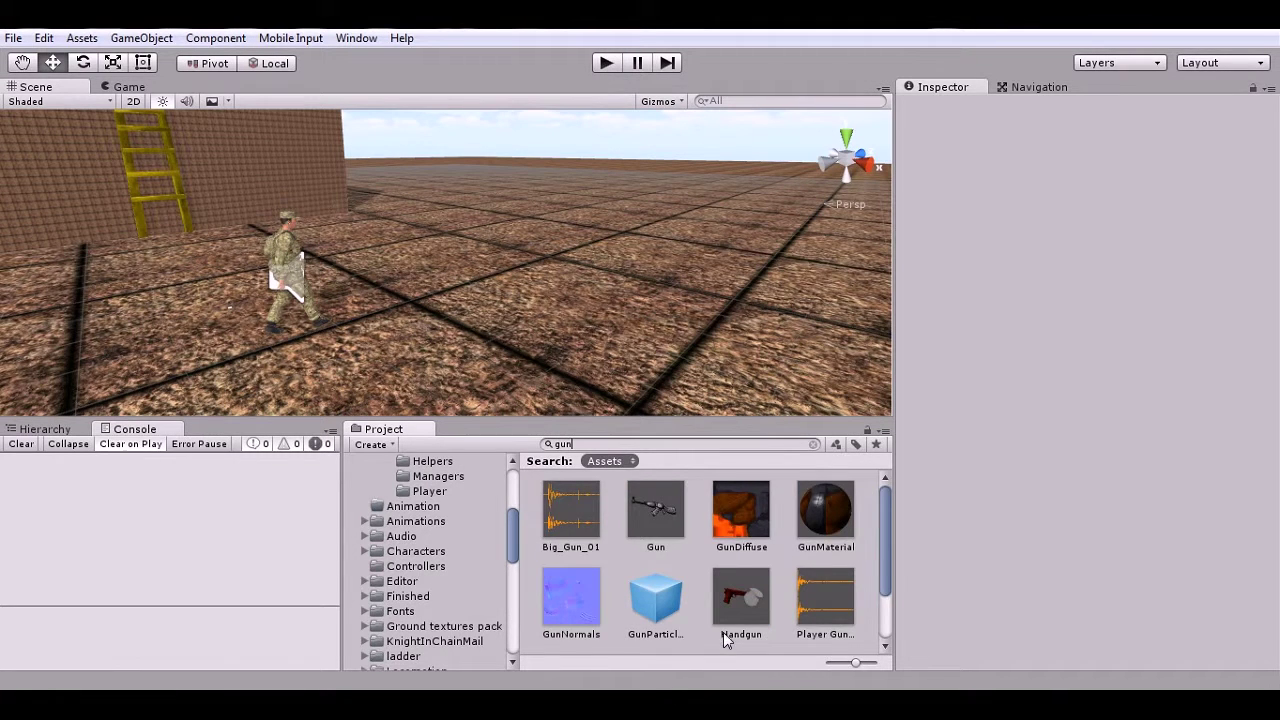
{"action": "left_click", "coordinate": [741, 600]}
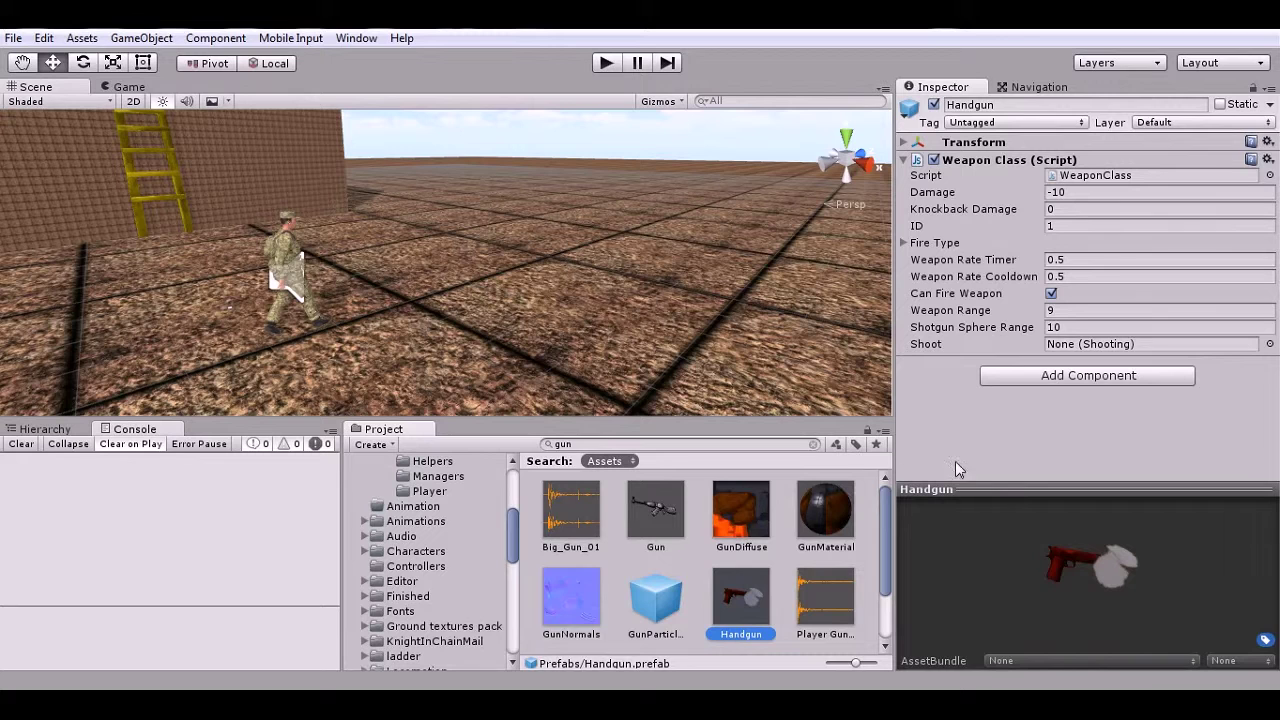
{"action": "left_click", "coordinate": [759, 440]}
{"action": "key", "text": "BackSpace"}
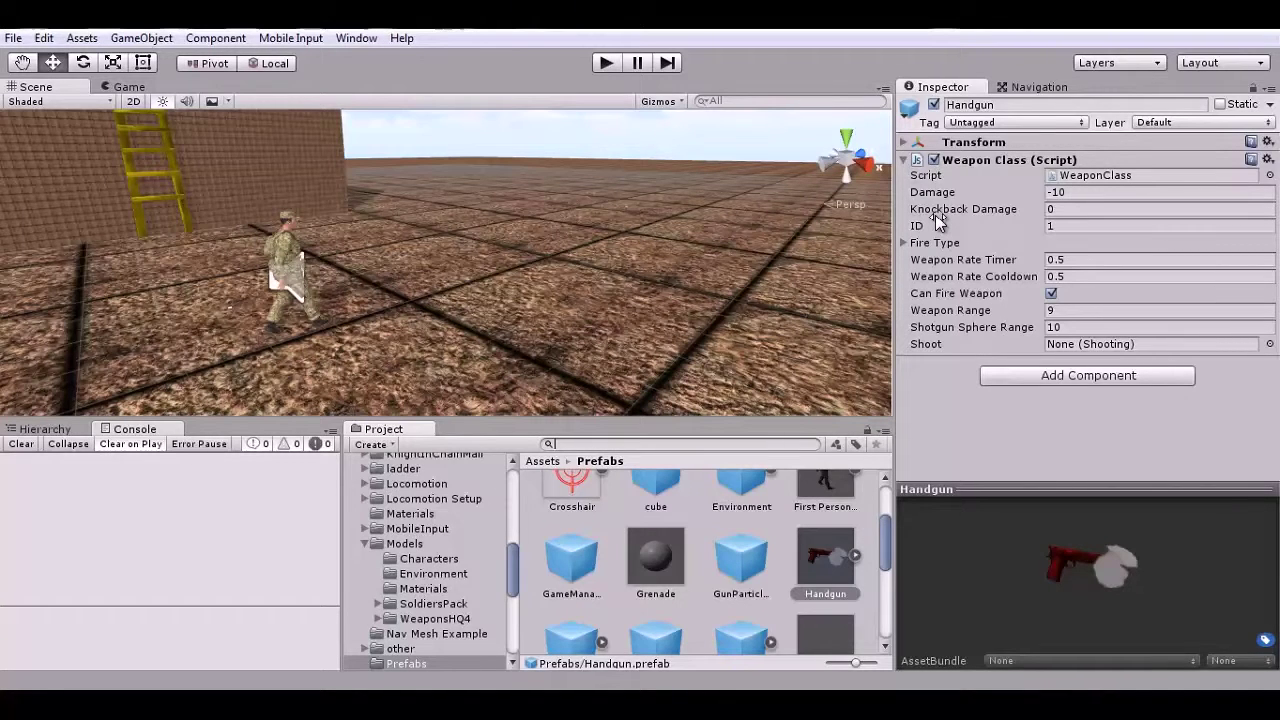
In the Hierarchy, check GameManager, then select NewFirstPersonController 1 to view its Character Inventory.
{"action": "left_click", "coordinate": [50, 428]}
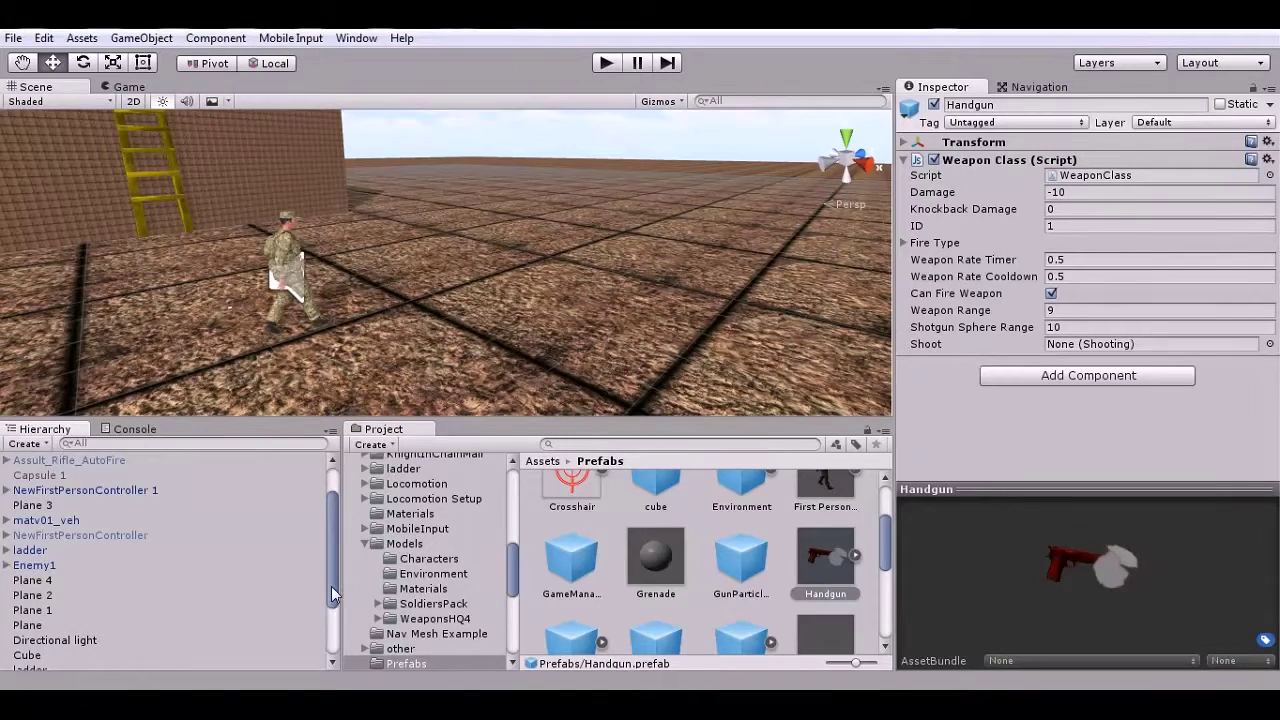
{"action": "left_click_drag", "start_coordinate": [329, 585], "coordinate": [323, 619]}
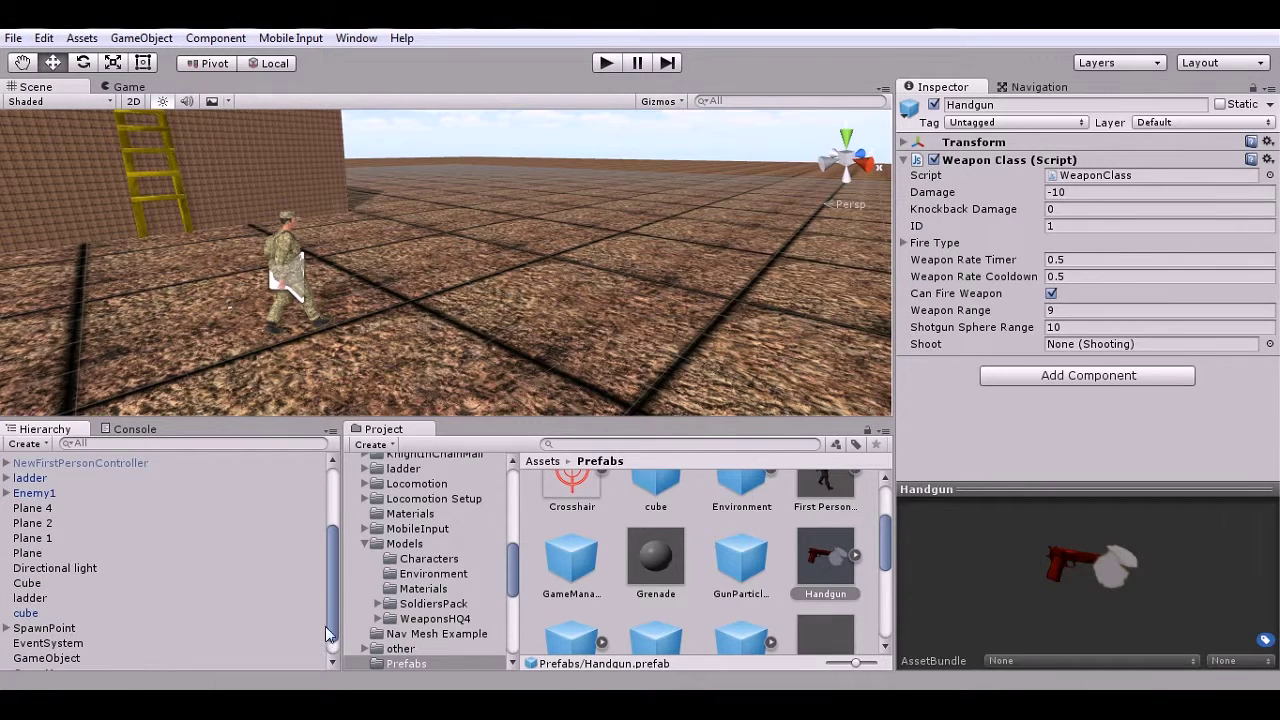
{"action": "scroll", "coordinate": [332, 622], "scroll_direction": "down", "scroll_amount": 1}
{"action": "left_click", "coordinate": [136, 648]}
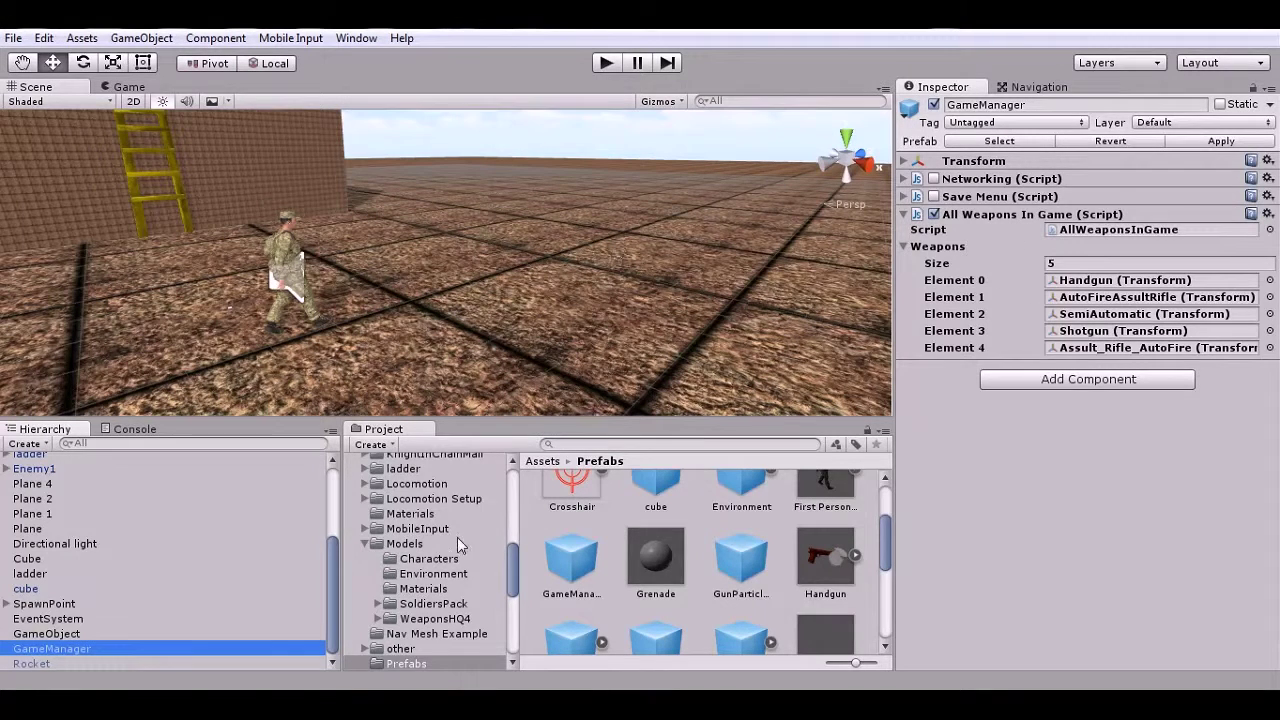
{"action": "left_click_drag", "start_coordinate": [328, 578], "coordinate": [150, 455]}
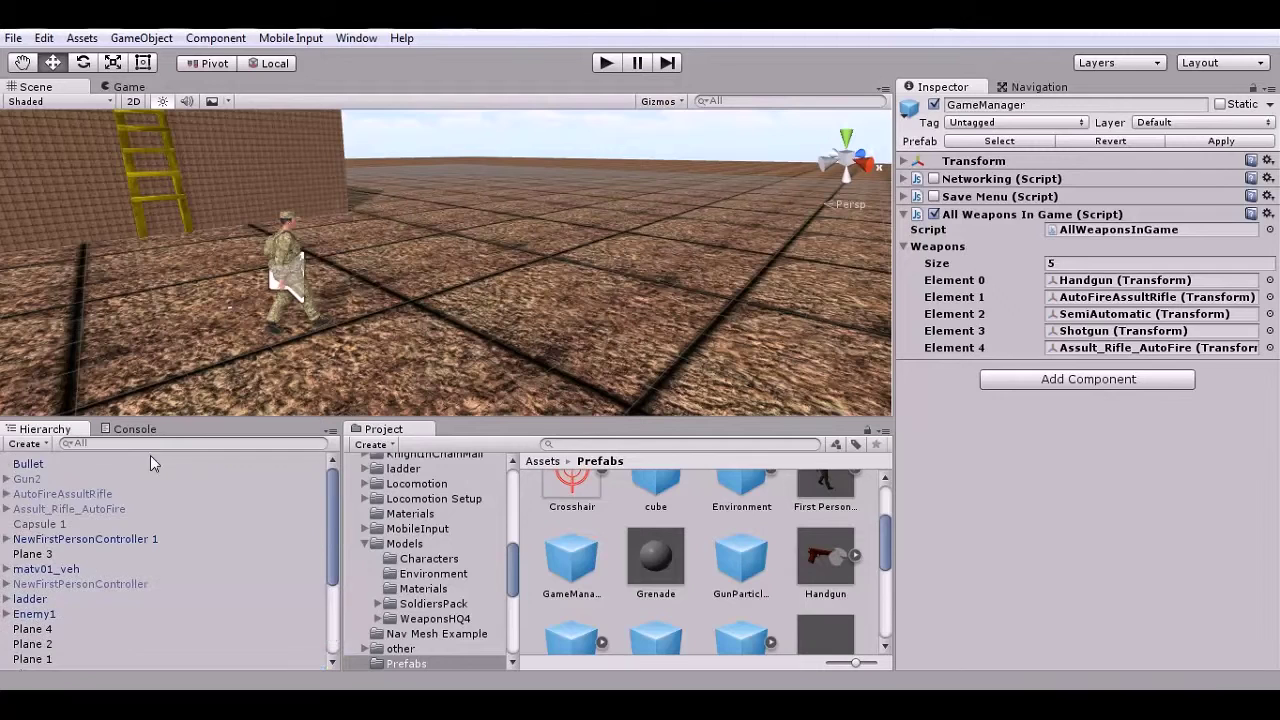
{"action": "left_click", "coordinate": [118, 538]}
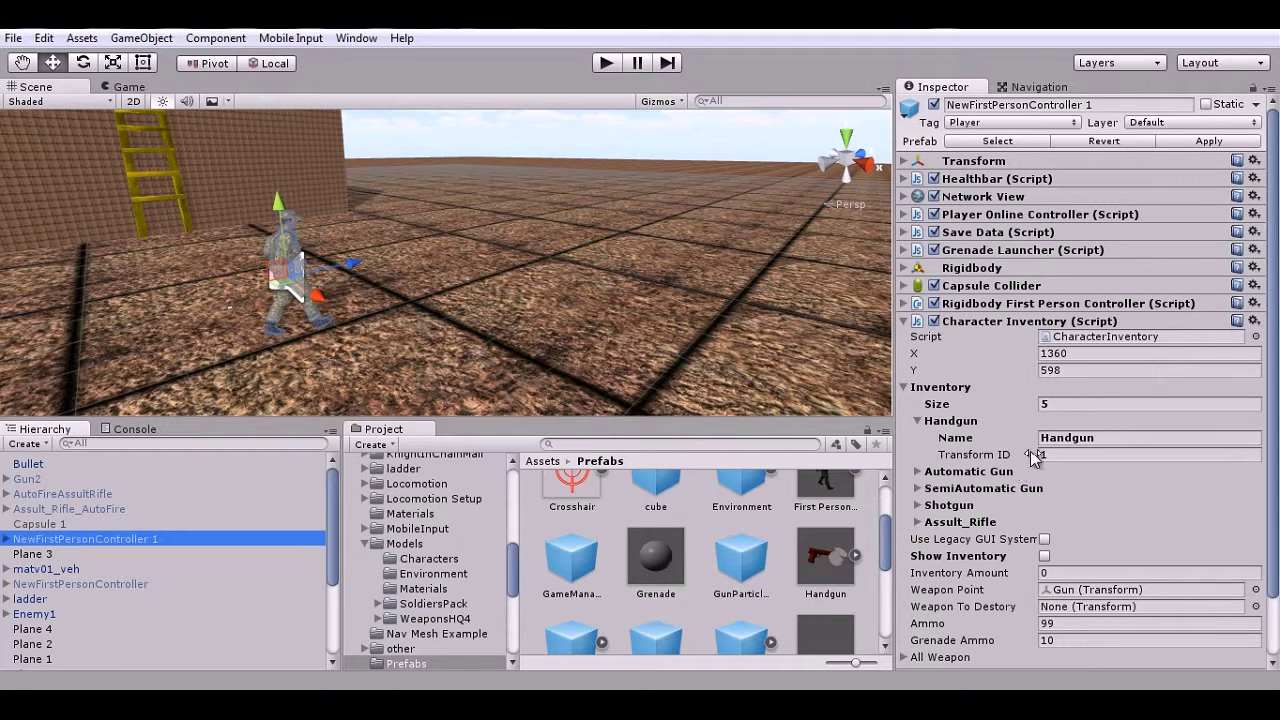
Check the Handgun entry's ID 1 in Character Inventory, then reselect the Handgun prefab.
{"action": "left_click", "coordinate": [824, 566]}
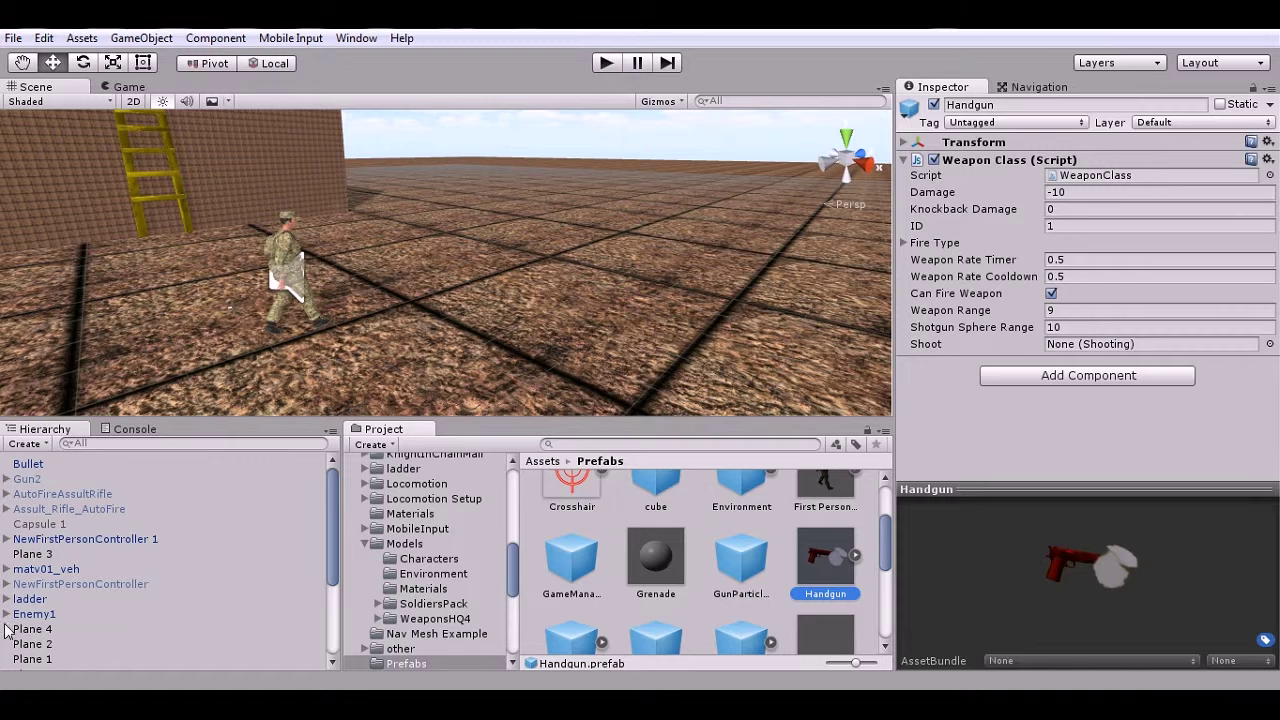
{"action": "left_click", "coordinate": [137, 538]}
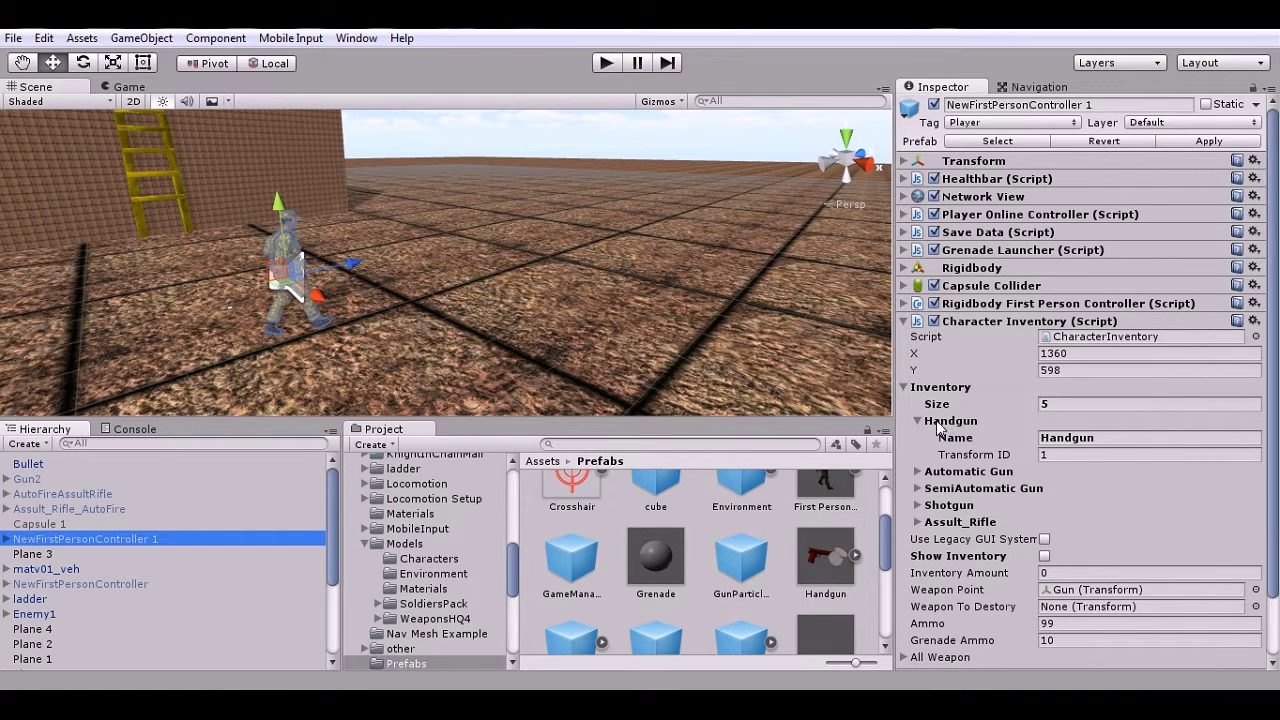
{"action": "left_click", "coordinate": [940, 424]}
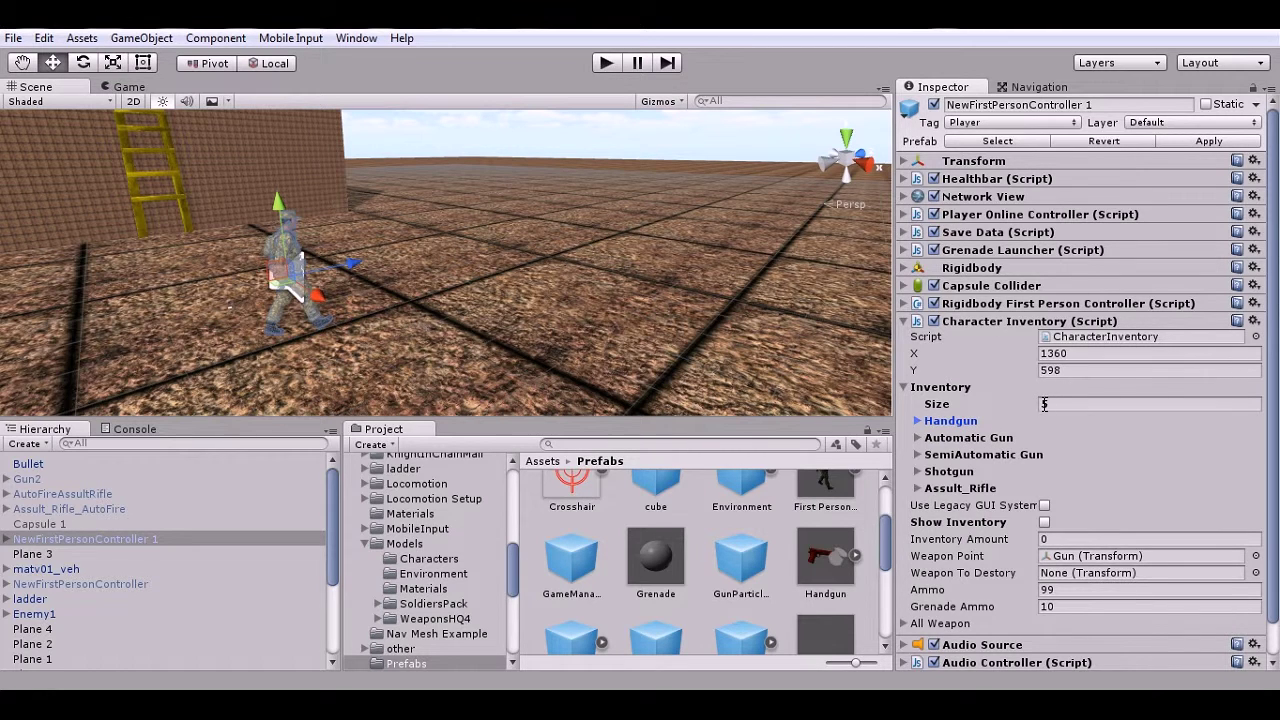
{"action": "left_click", "coordinate": [918, 421]}
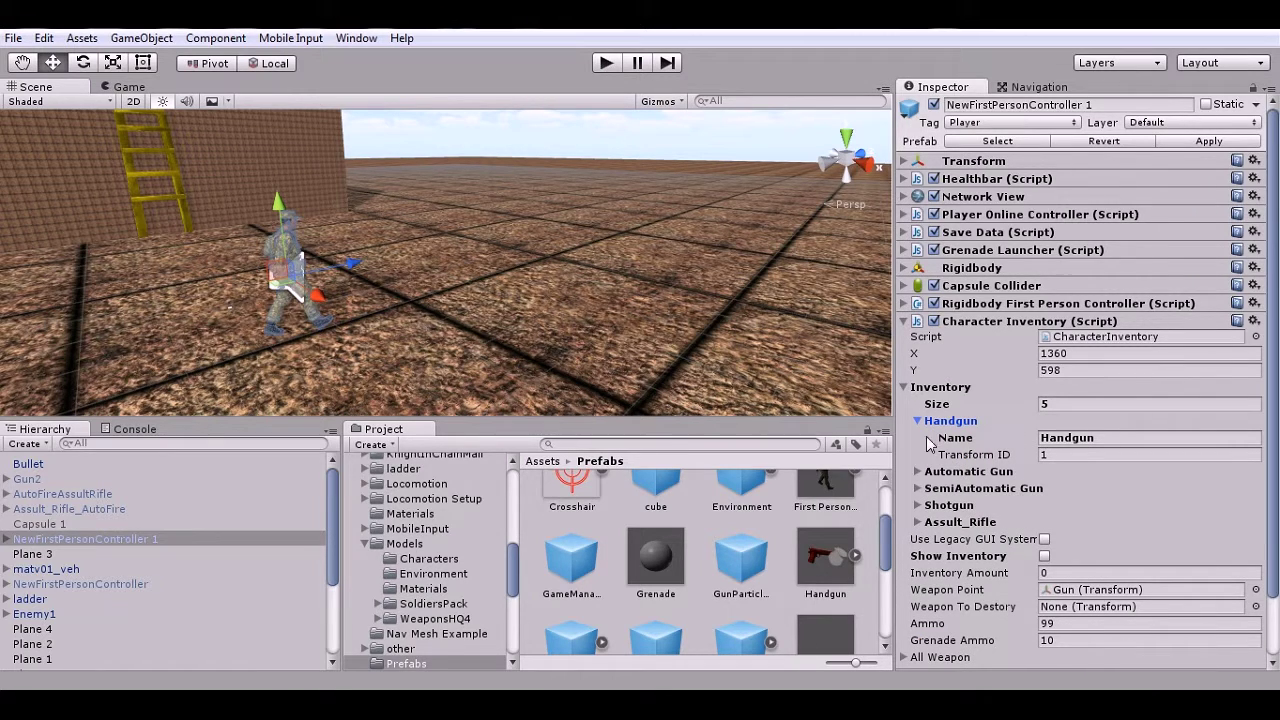
{"action": "left_click", "coordinate": [918, 421]}
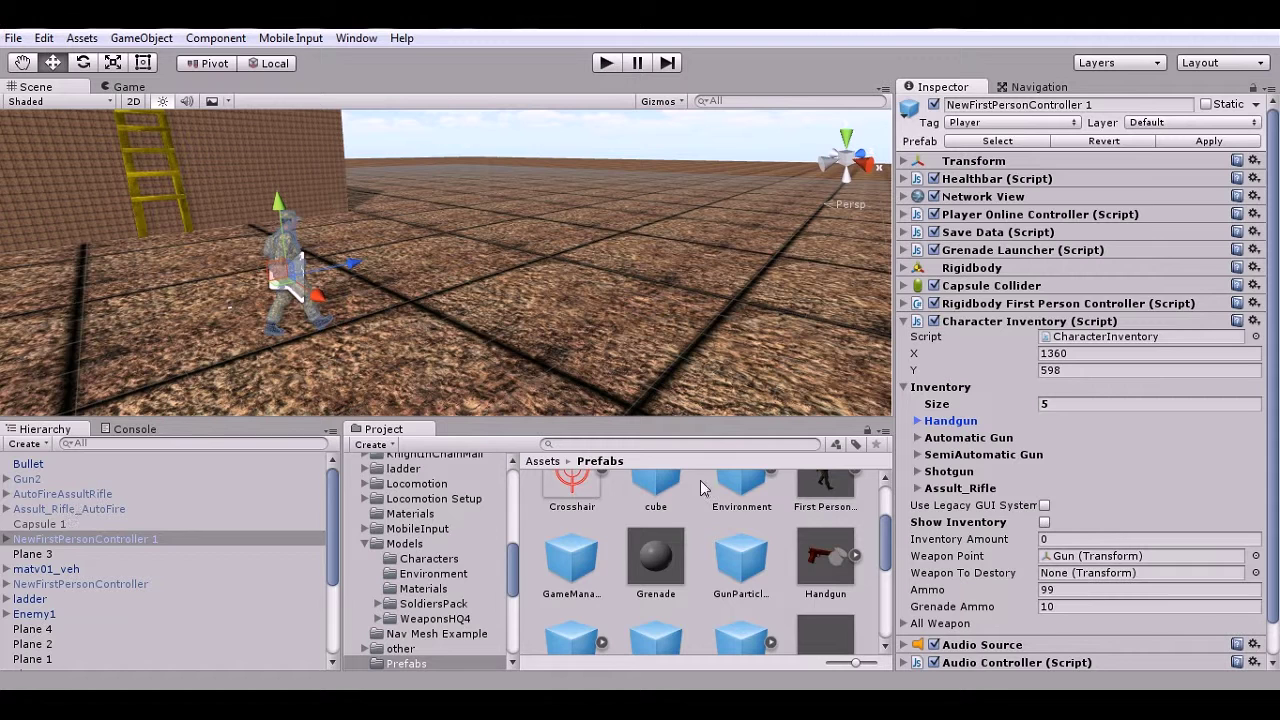
{"action": "left_click", "coordinate": [828, 571]}
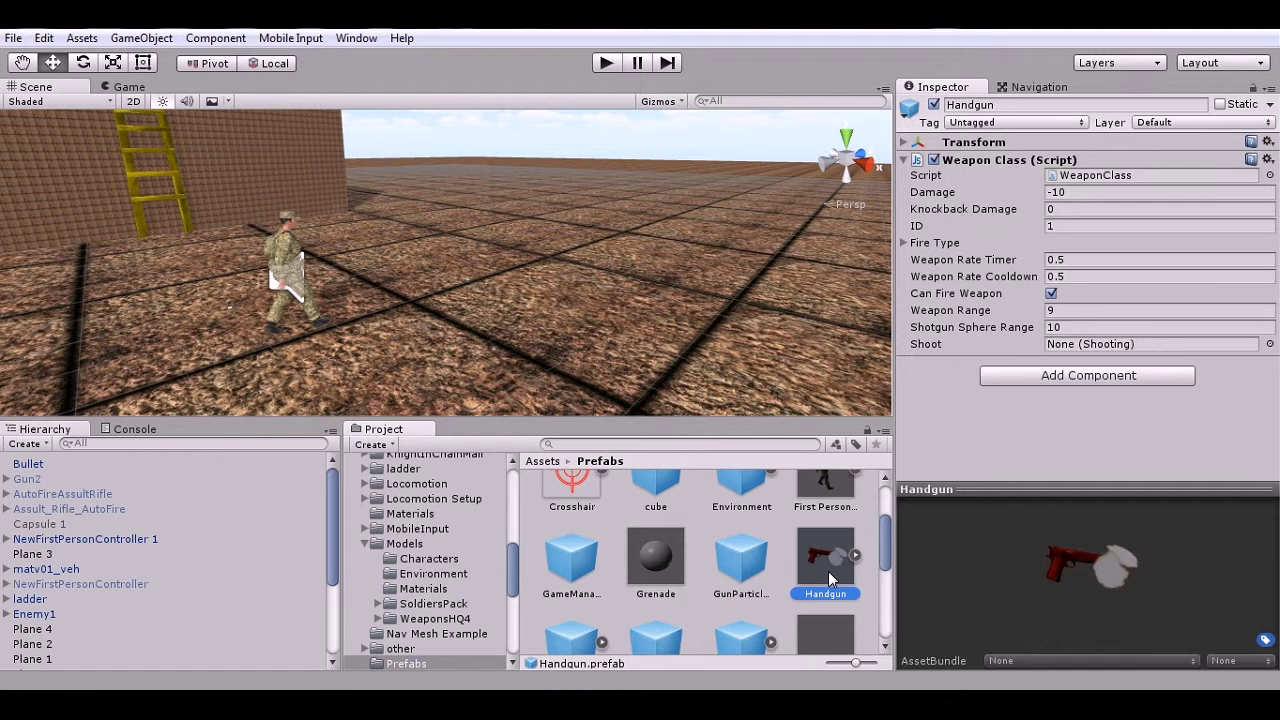
Expand the Weapon Class Fire Type foldout, showing Hand Gun Fire enabled.
{"action": "left_click", "coordinate": [904, 243]}
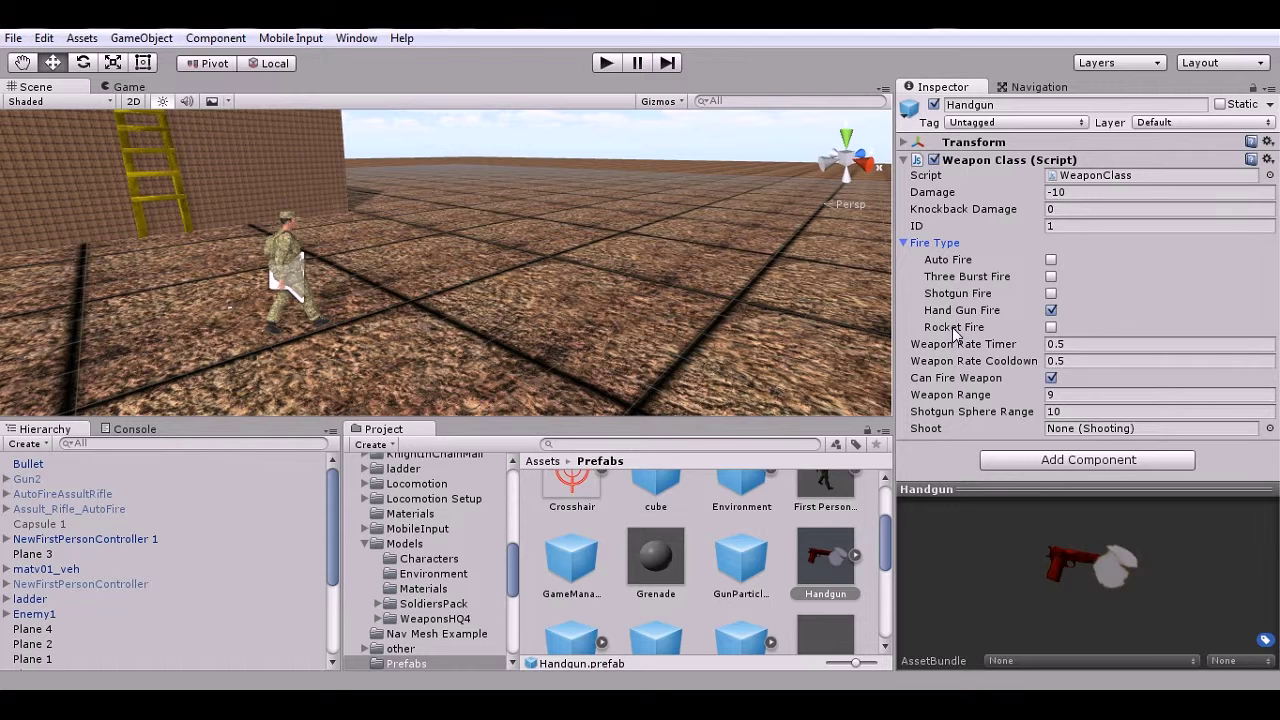
{"action": "left_click", "coordinate": [608, 63]}
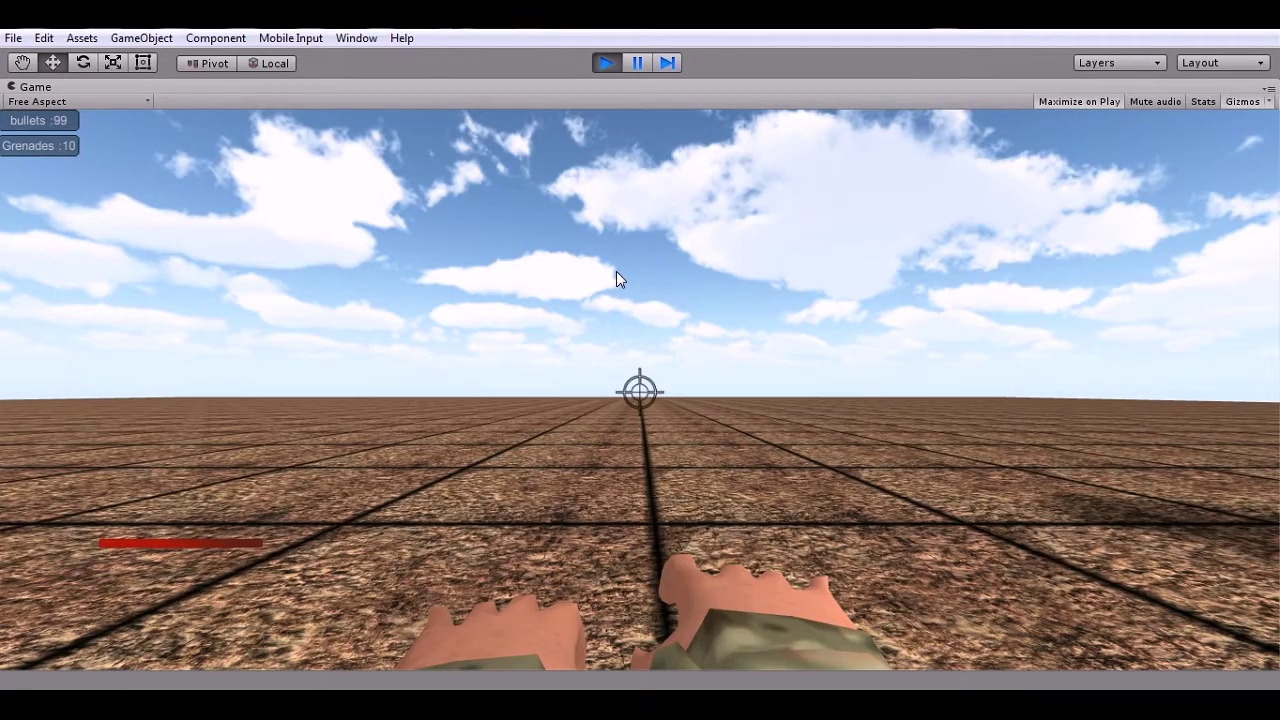
{"action": "key", "text": "i"}
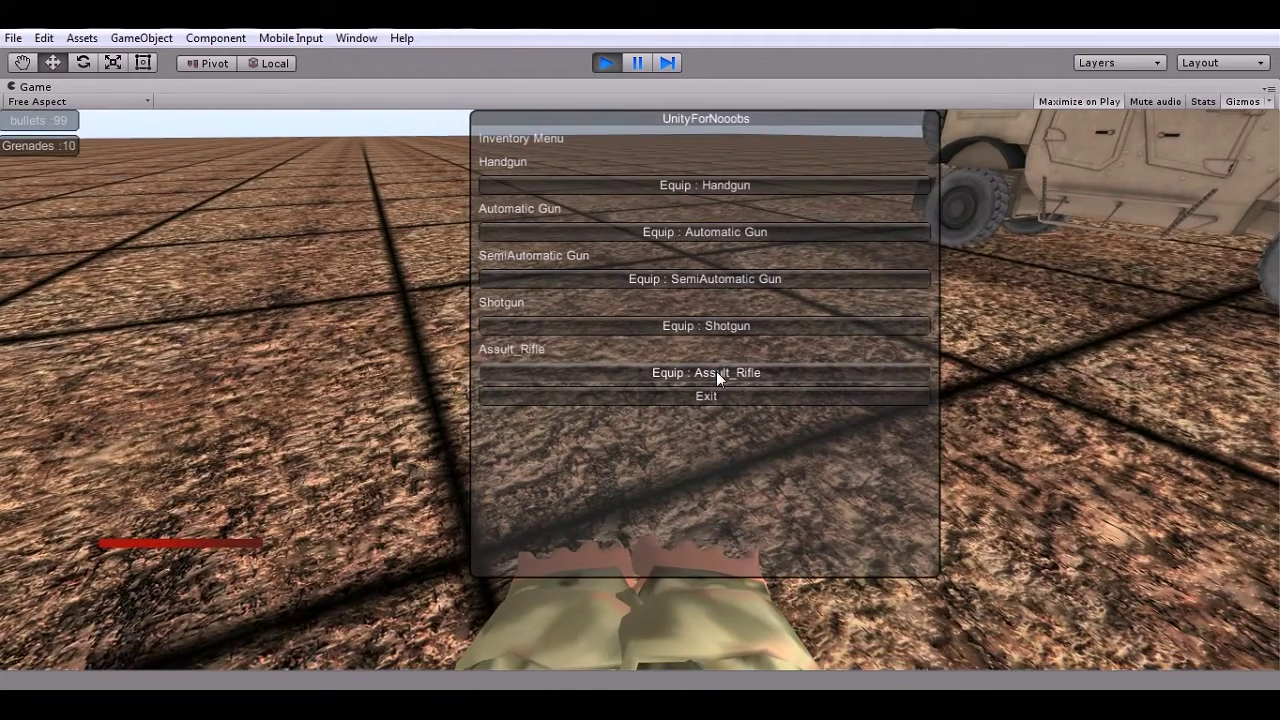
{"action": "left_click", "coordinate": [716, 371]}
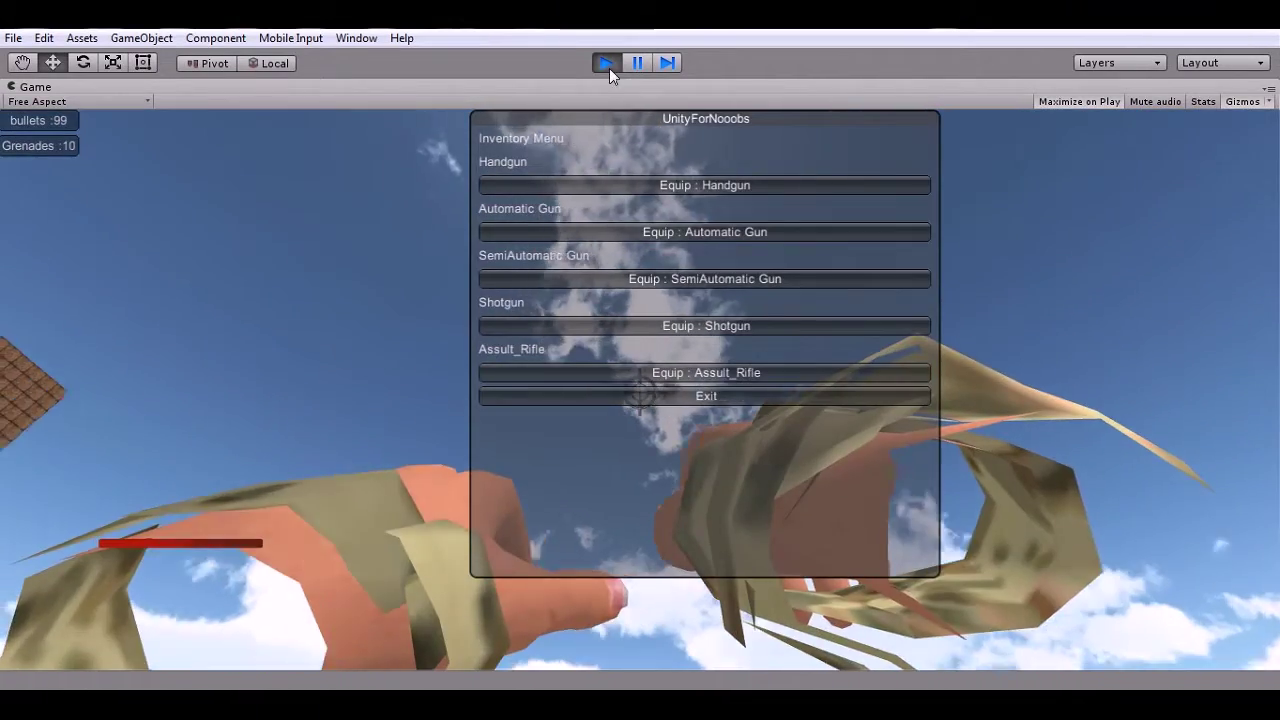
{"action": "left_click", "coordinate": [609, 67]}
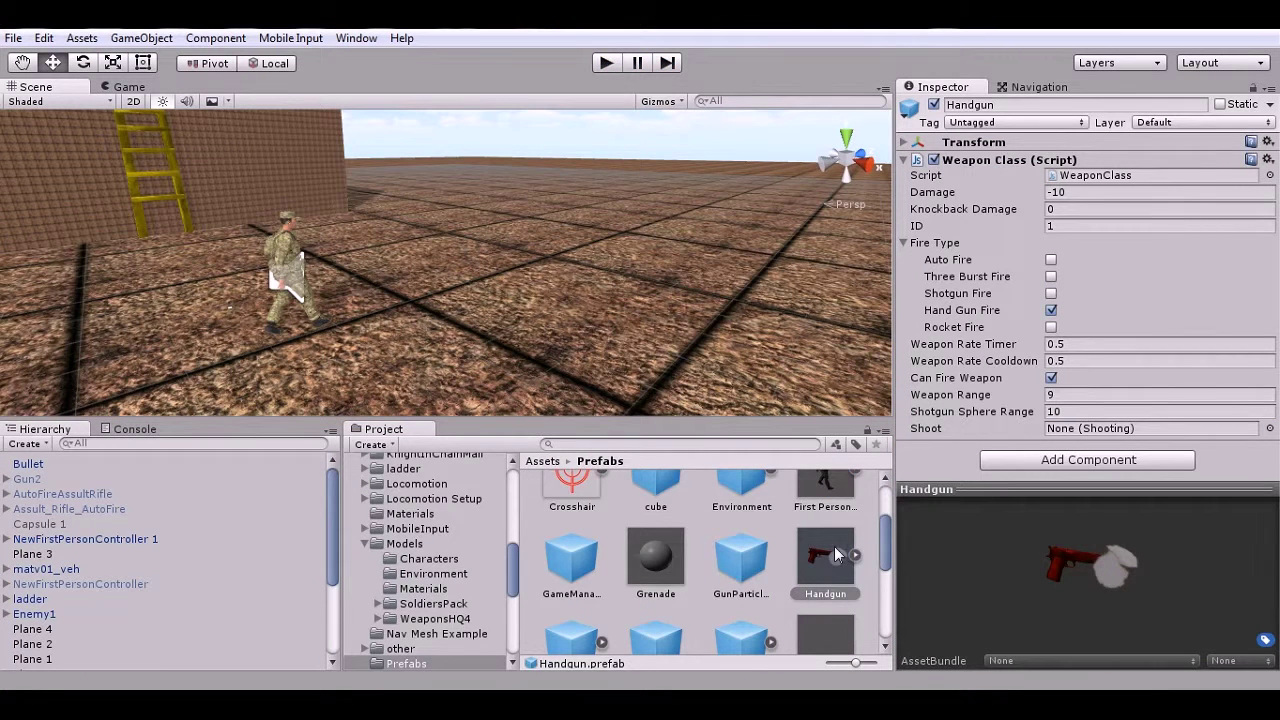
Switch the Handgun from Hand Gun Fire to Rocket Fire, enter Play mode and equip it.
{"action": "left_click", "coordinate": [1051, 310]}
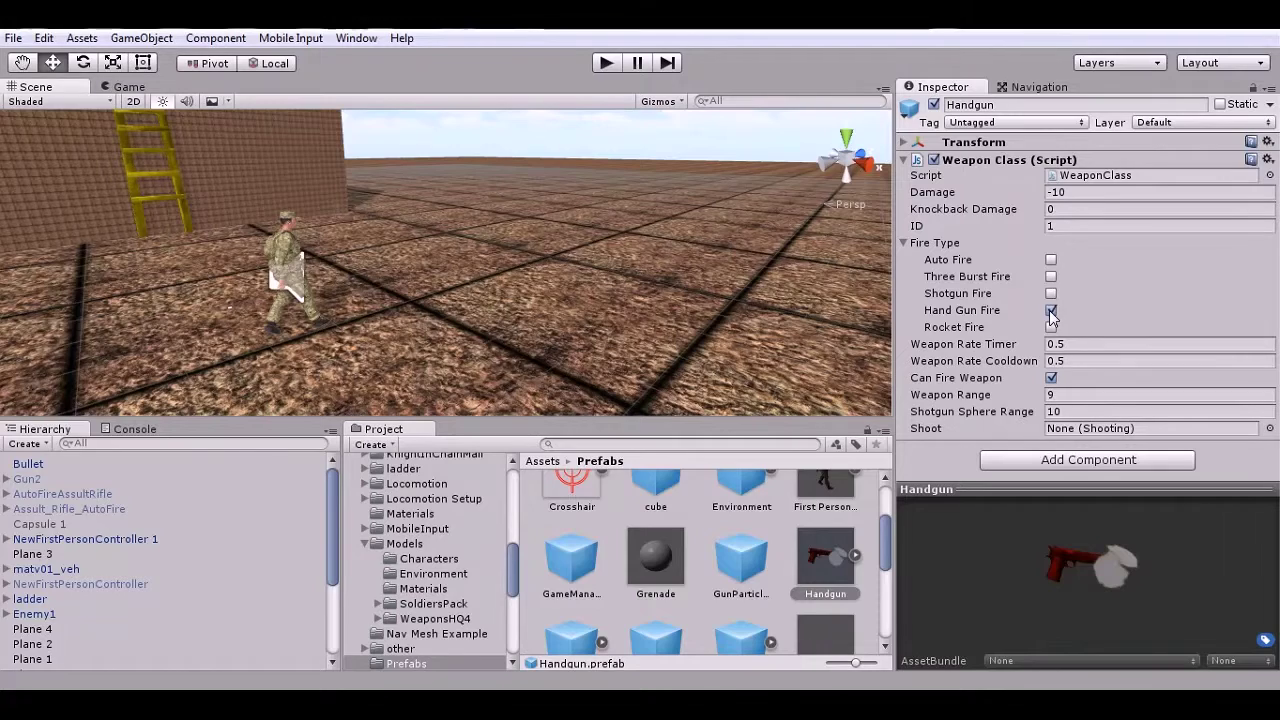
{"action": "left_click", "coordinate": [1051, 327]}
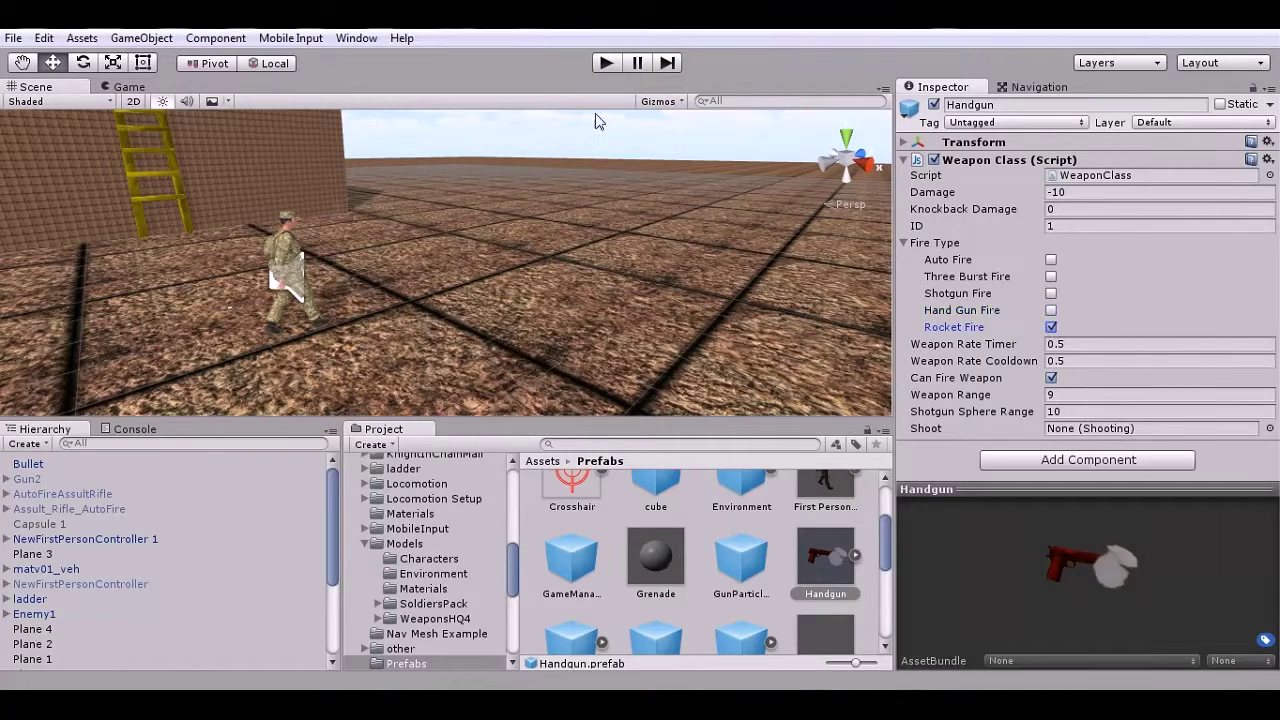
{"action": "left_click", "coordinate": [607, 60]}
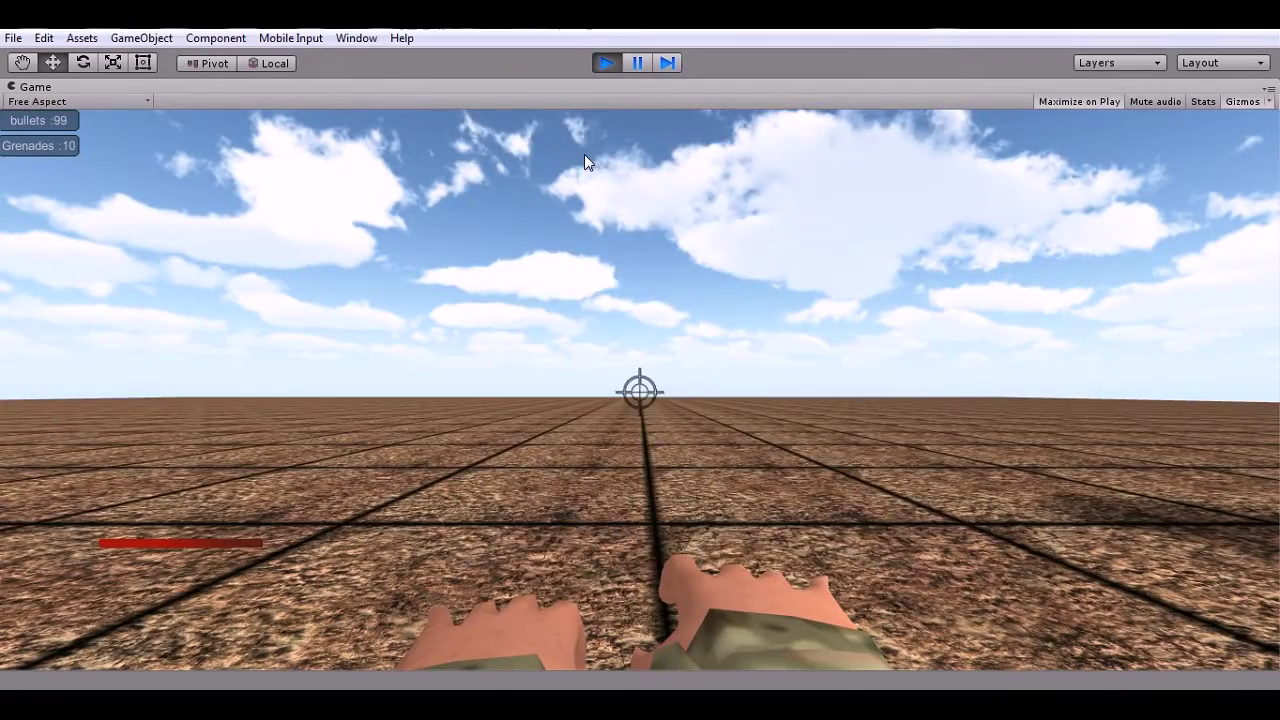
{"action": "key", "text": "i"}
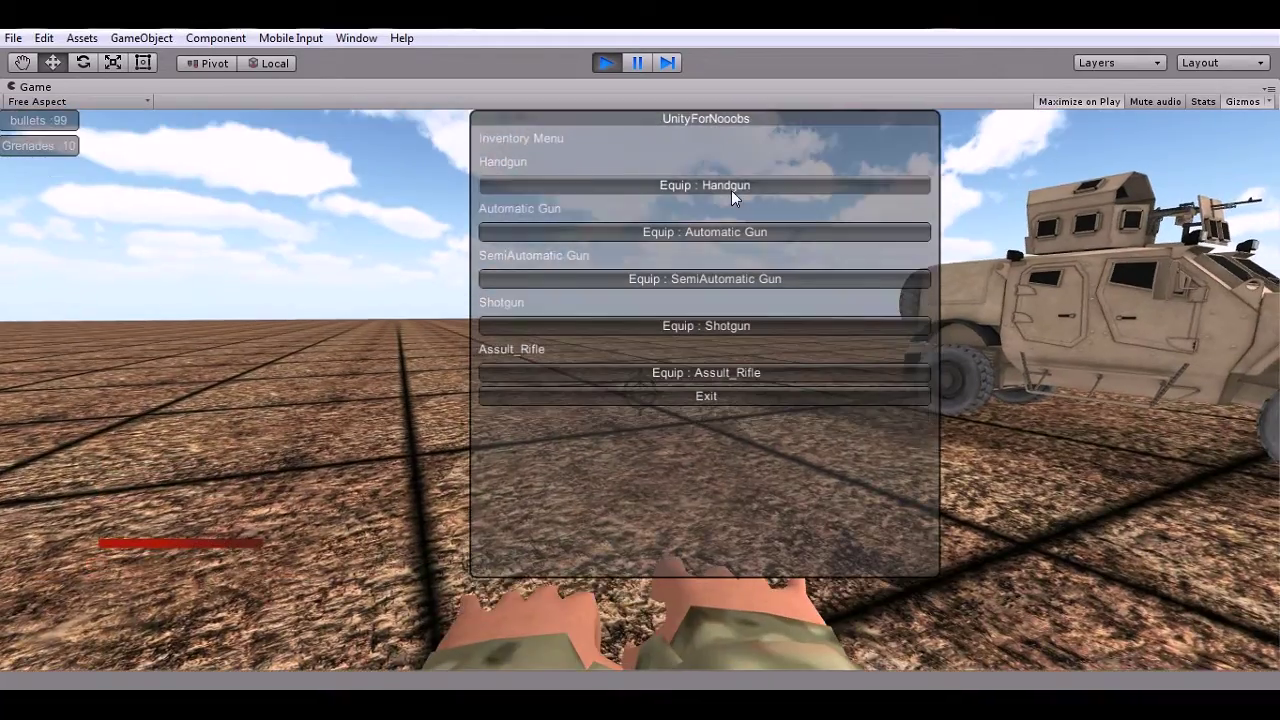
{"action": "left_click", "coordinate": [731, 190]}
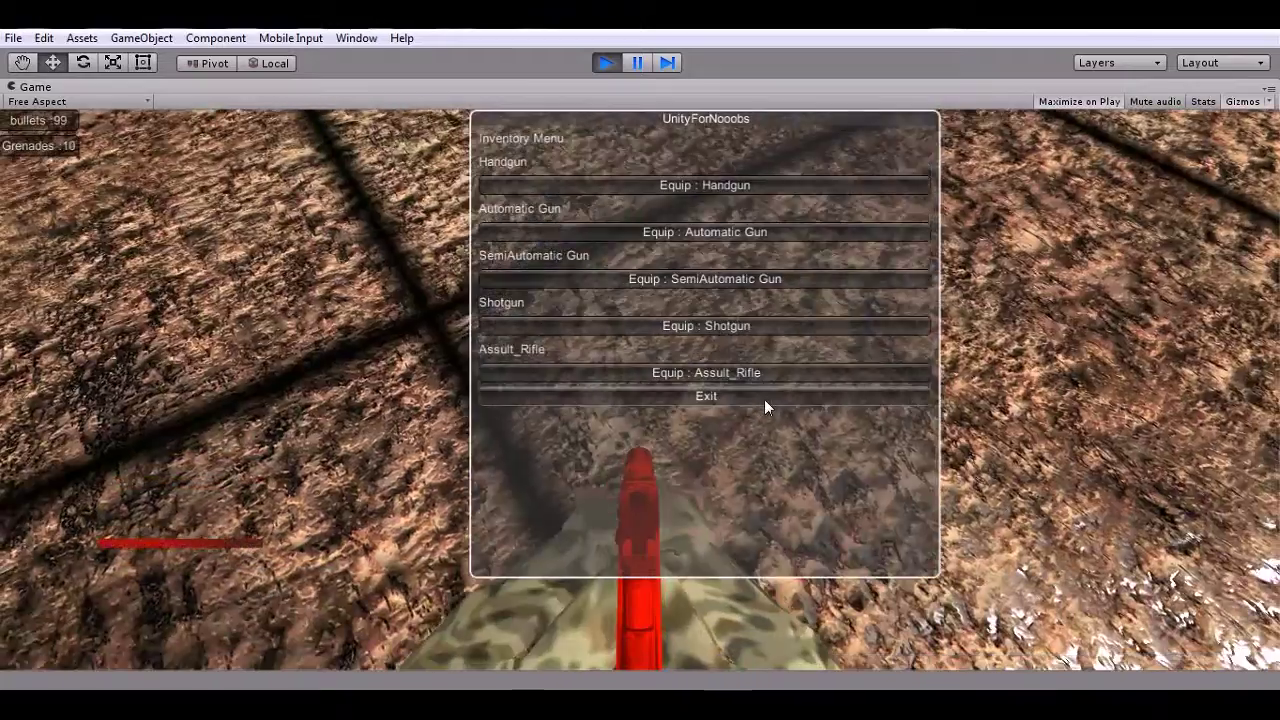
{"action": "left_click", "coordinate": [764, 399]}
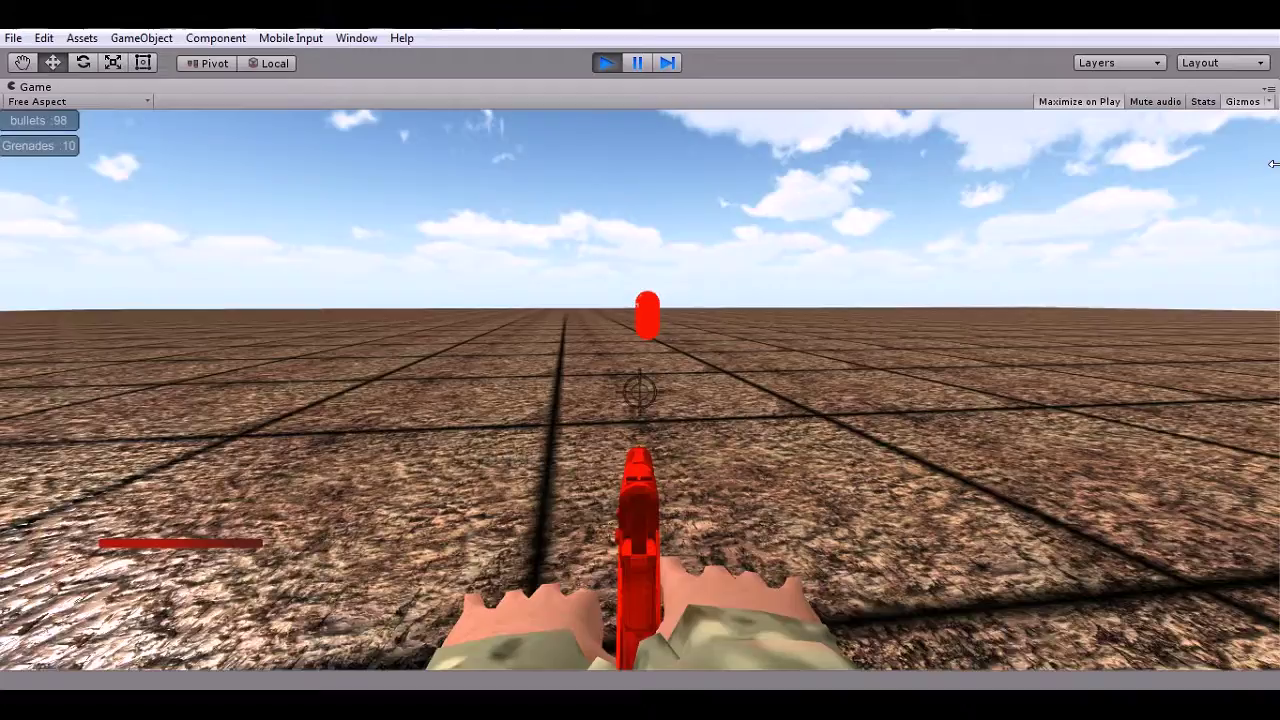
Fire five rocket shots from the Handgun, then stop Play mode.
{"action": "left_click", "coordinate": [1274, 155]}
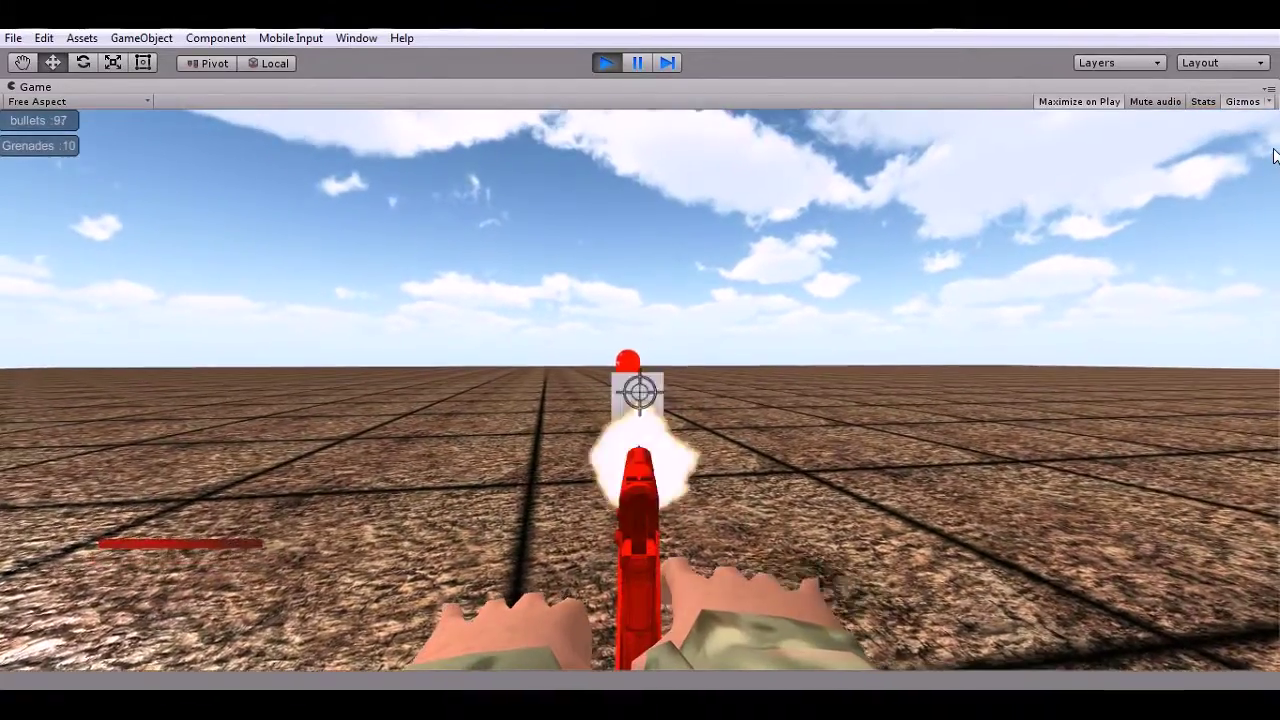
{"action": "left_click", "coordinate": [1271, 153]}
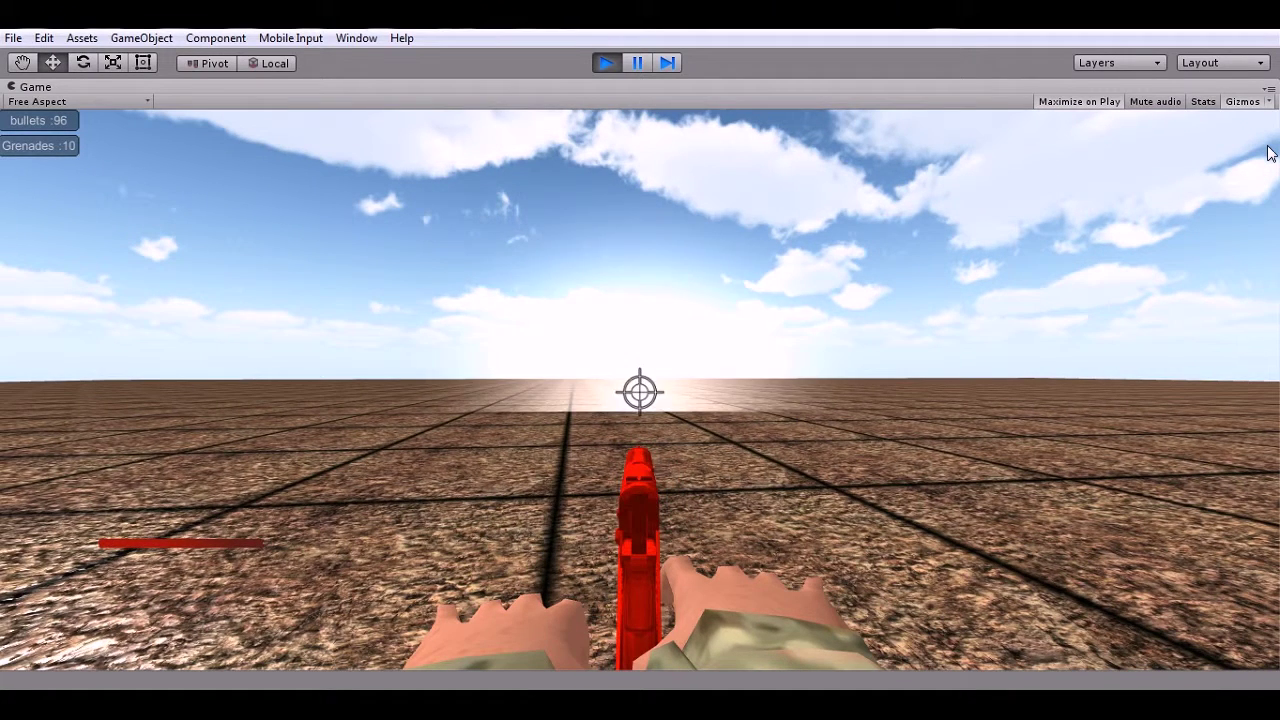
{"action": "left_click", "coordinate": [1271, 153]}
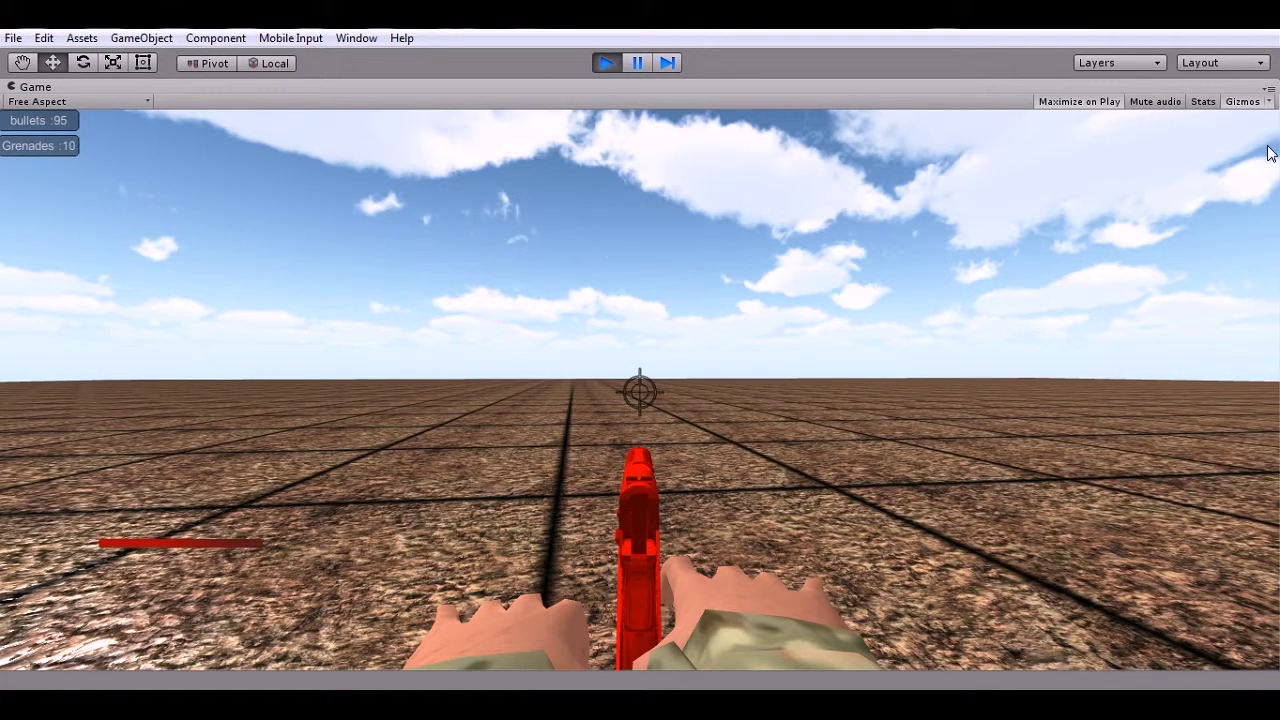
{"action": "left_click", "coordinate": [1271, 153]}
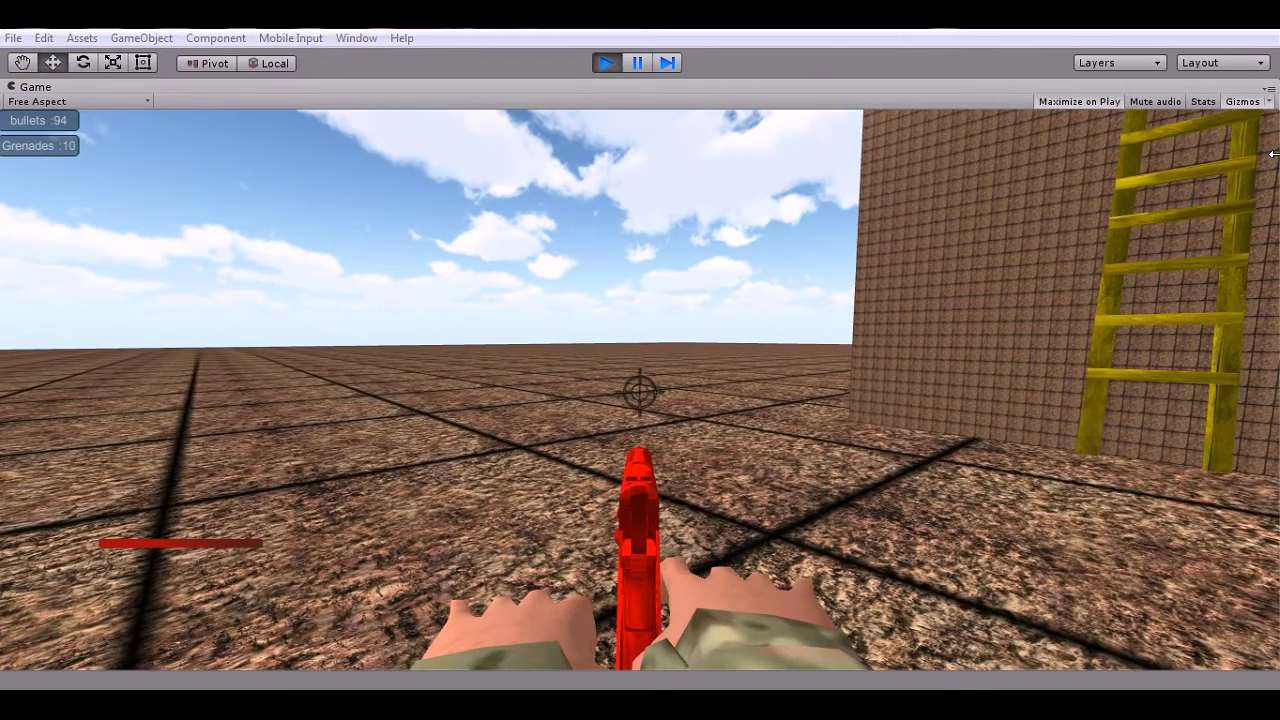
{"action": "left_click", "coordinate": [1101, 177]}
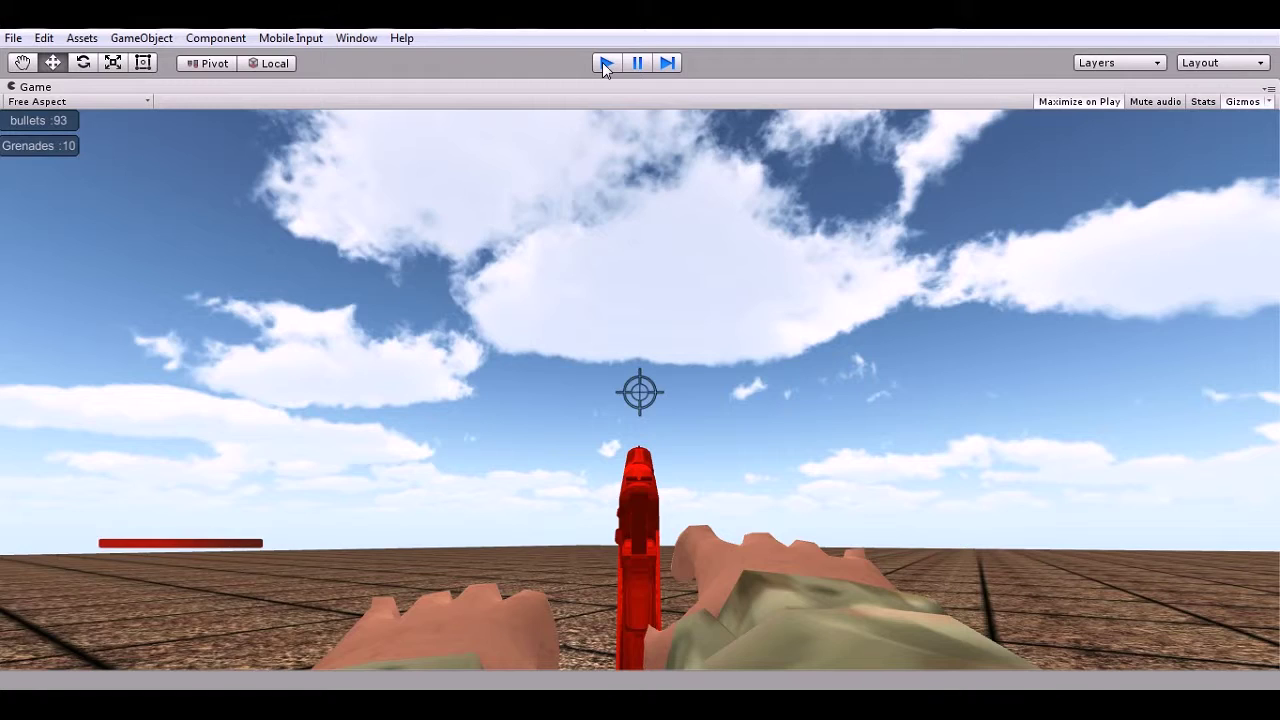
{"action": "left_click", "coordinate": [605, 63]}
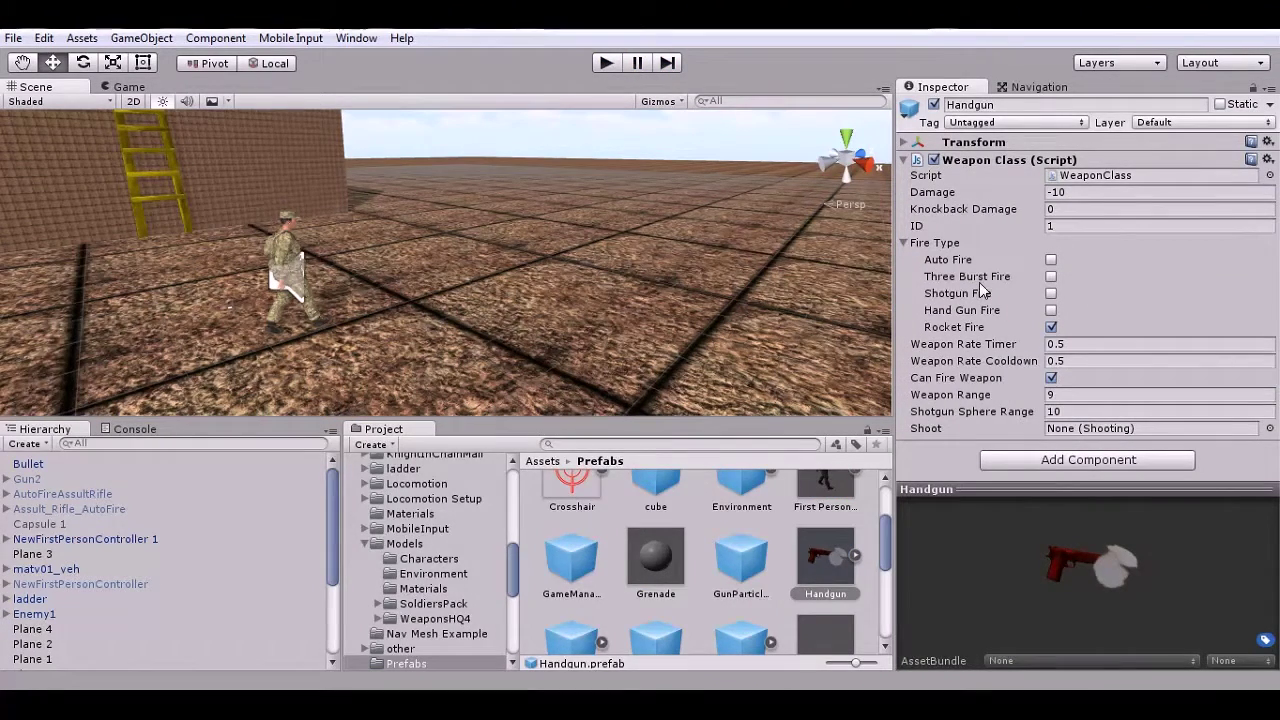
Collapse the Fire Type options to review Damage -10, Weapon Range 9 and Shotgun Sphere Range 10.
{"action": "left_click", "coordinate": [904, 244]}
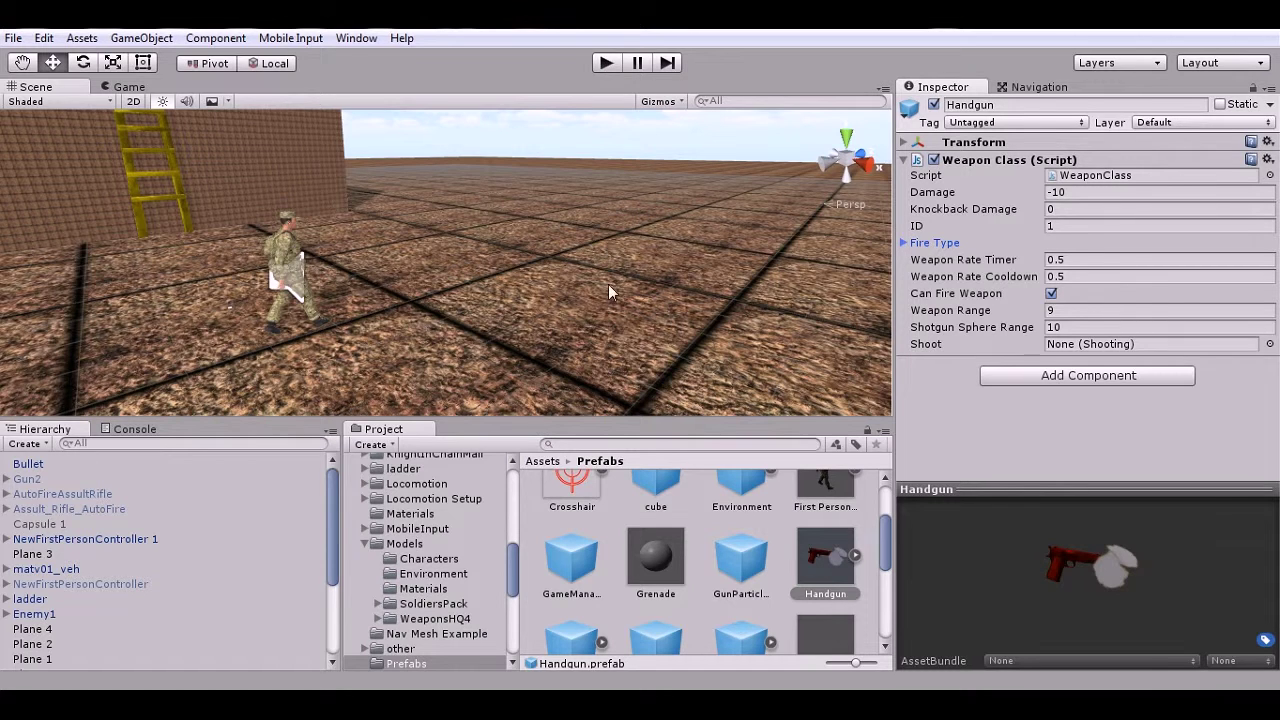
Reselect the Handgun prefab, collapse Weapon Class (Script), and expand NewFirstPersonController 1 in the Hierarchy.
{"action": "left_click_drag", "start_coordinate": [690, 244], "coordinate": [650, 350]}
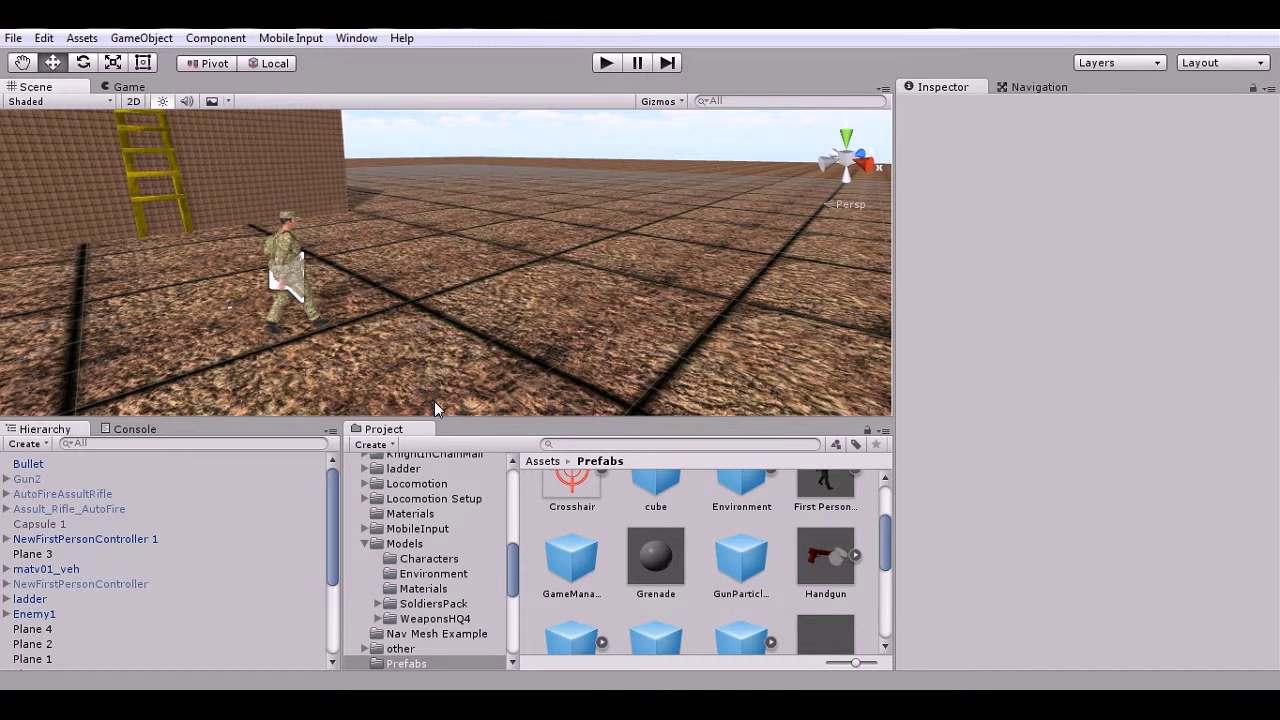
{"action": "left_click", "coordinate": [826, 553]}
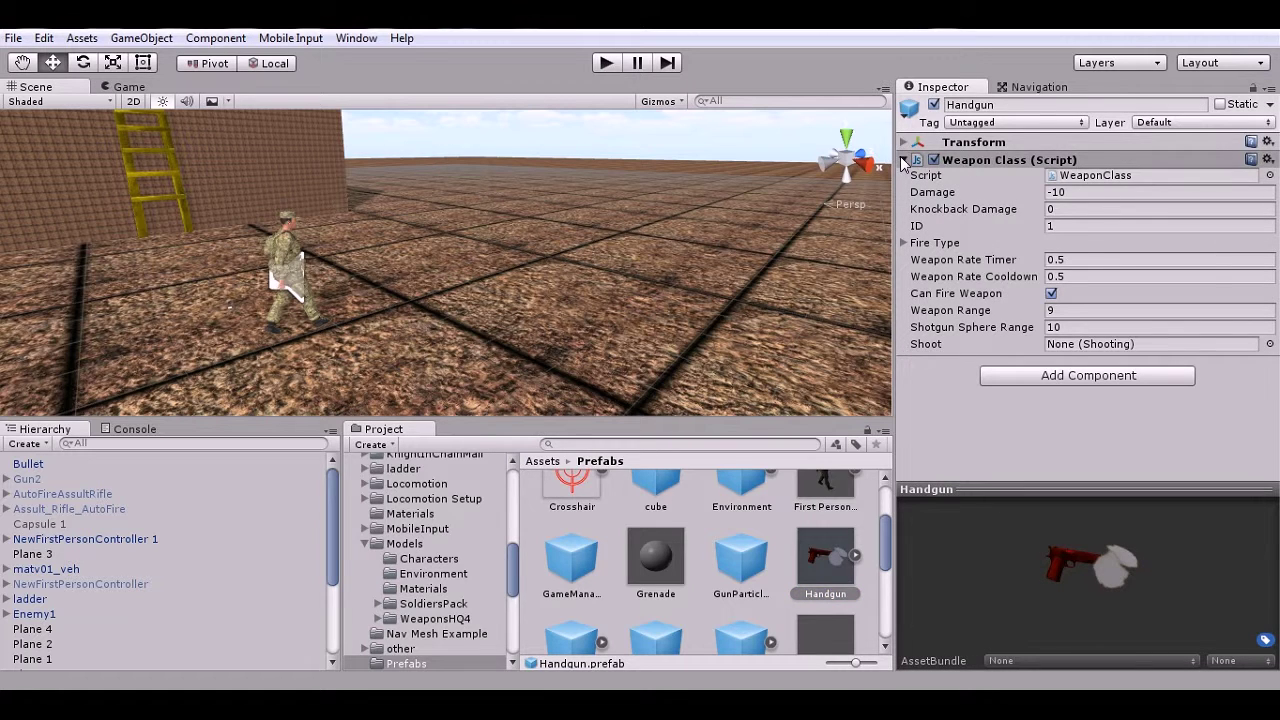
{"action": "left_click", "coordinate": [903, 160]}
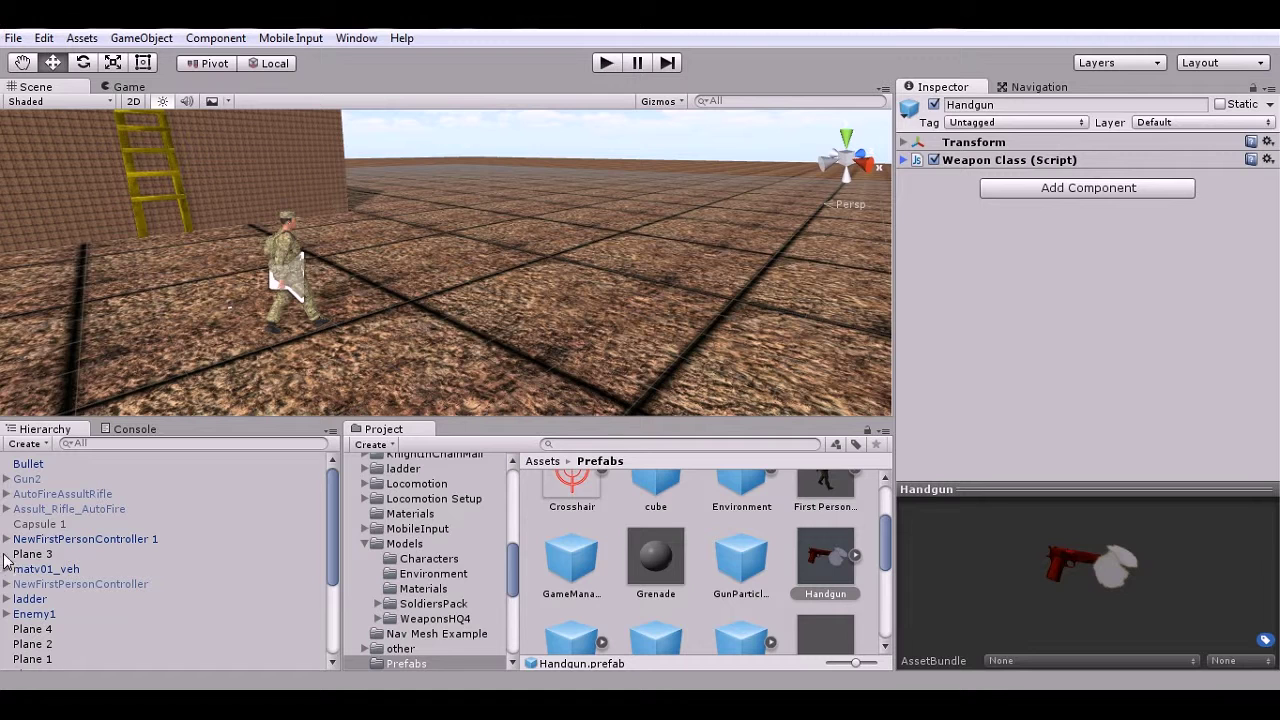
{"action": "left_click", "coordinate": [6, 539]}
Select Main Camera and locate the Rocket prefab assigned to its Shooting script's Rocket Prefab field.
{"action": "left_click", "coordinate": [30, 554]}
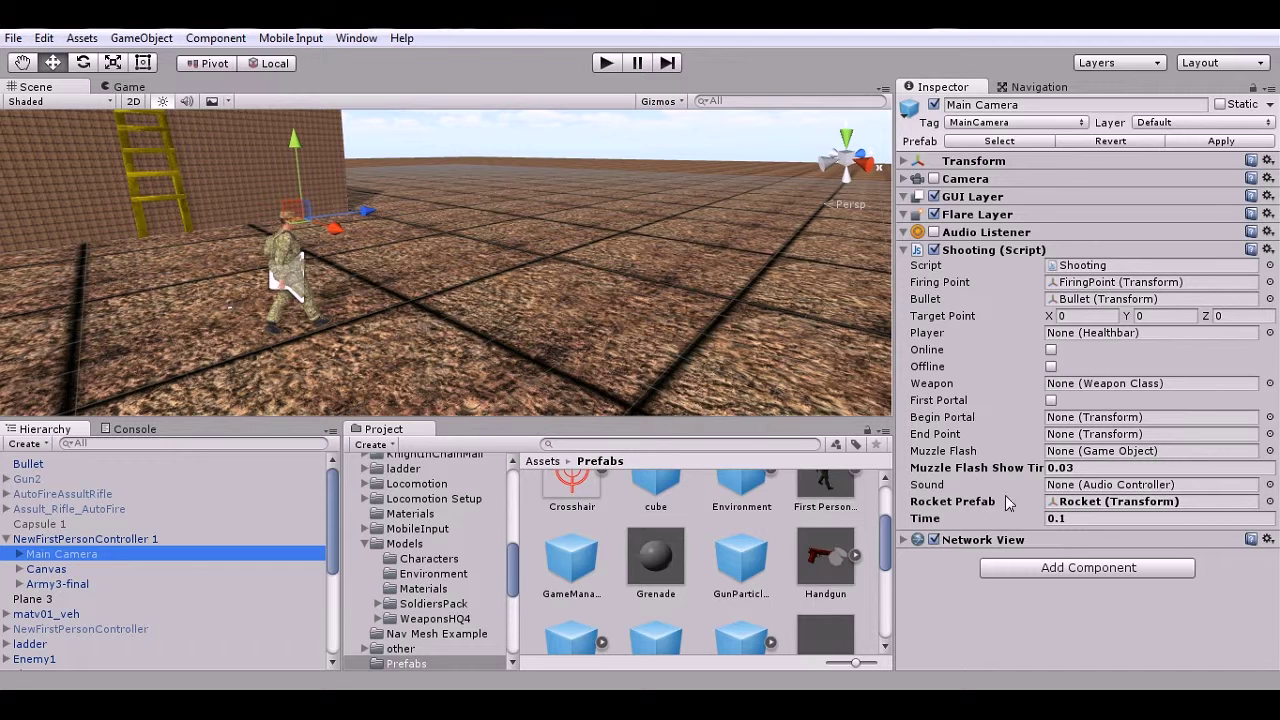
{"action": "left_click", "coordinate": [1078, 503]}
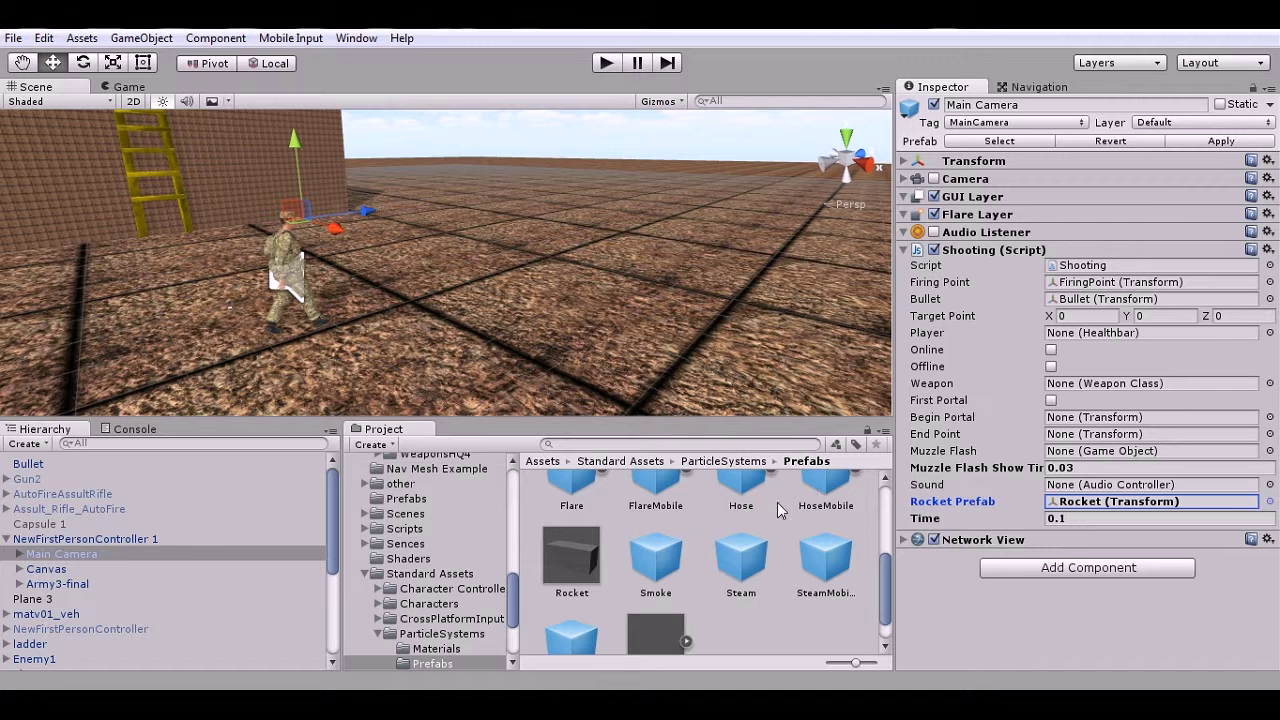
Select the Rocket prefab and look over its Grenade (Script) settings.
{"action": "left_click", "coordinate": [579, 558]}
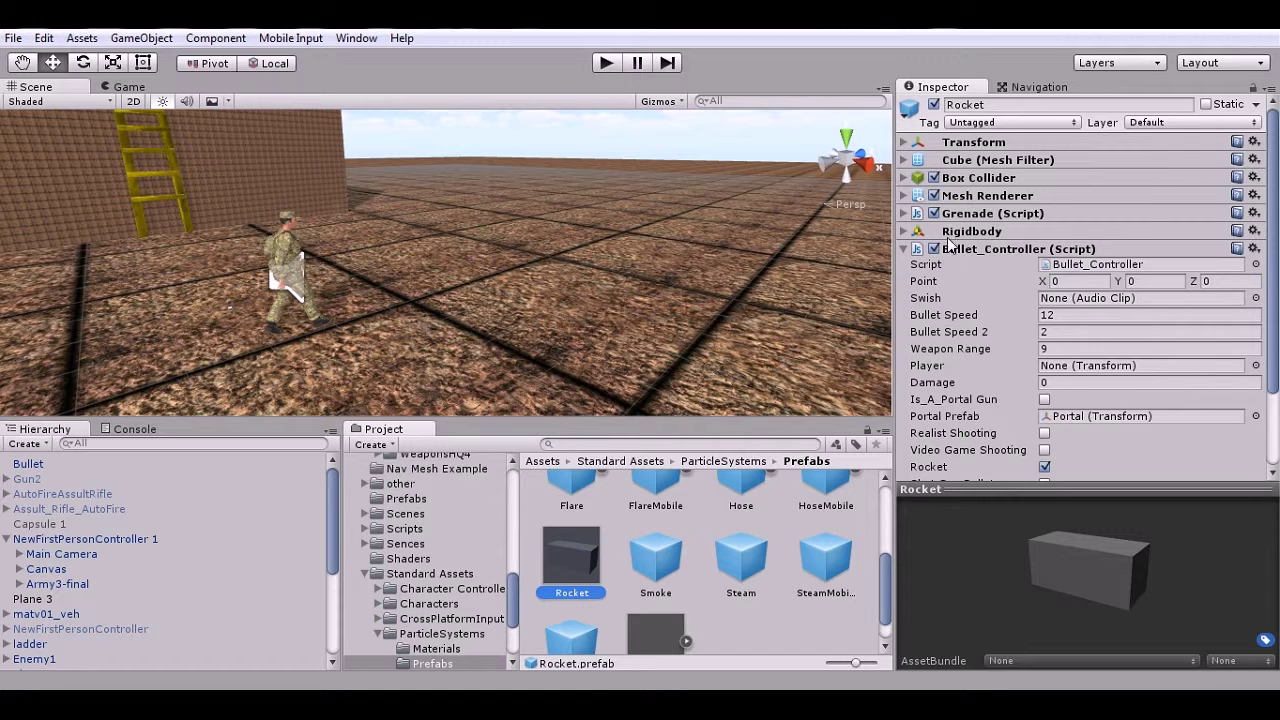
{"action": "left_click", "coordinate": [905, 249]}
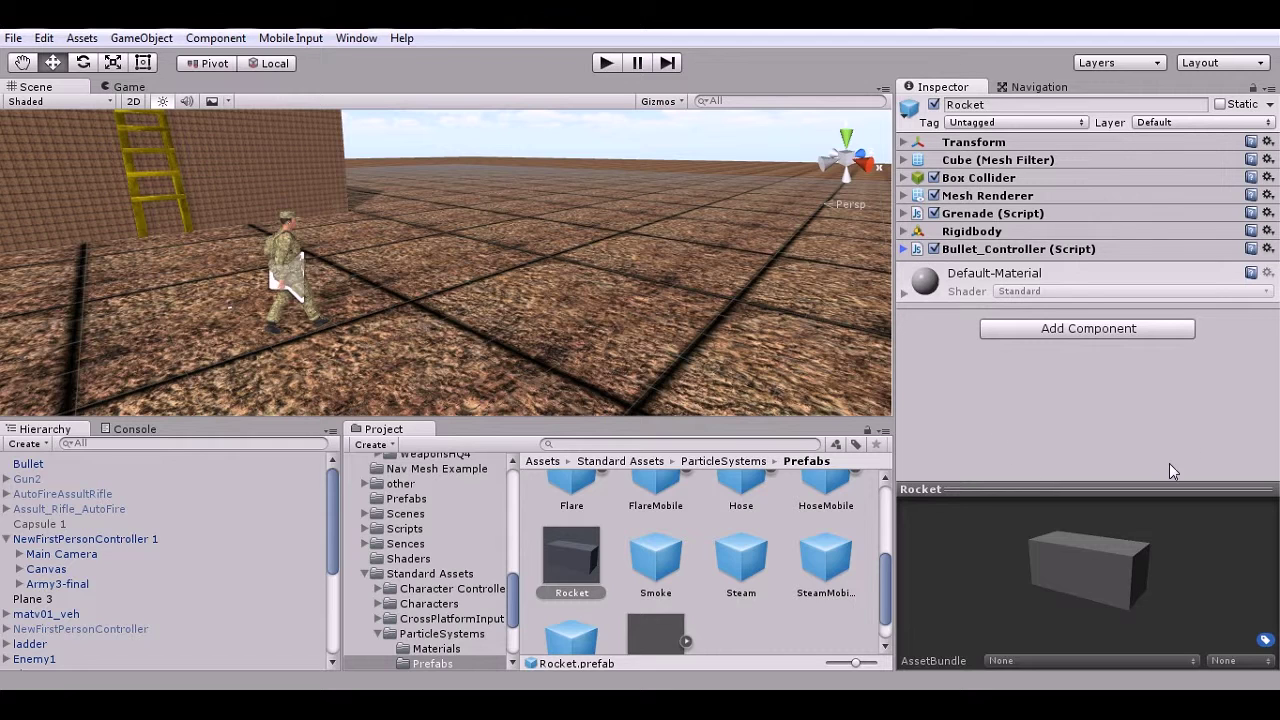
{"action": "left_click", "coordinate": [904, 215]}
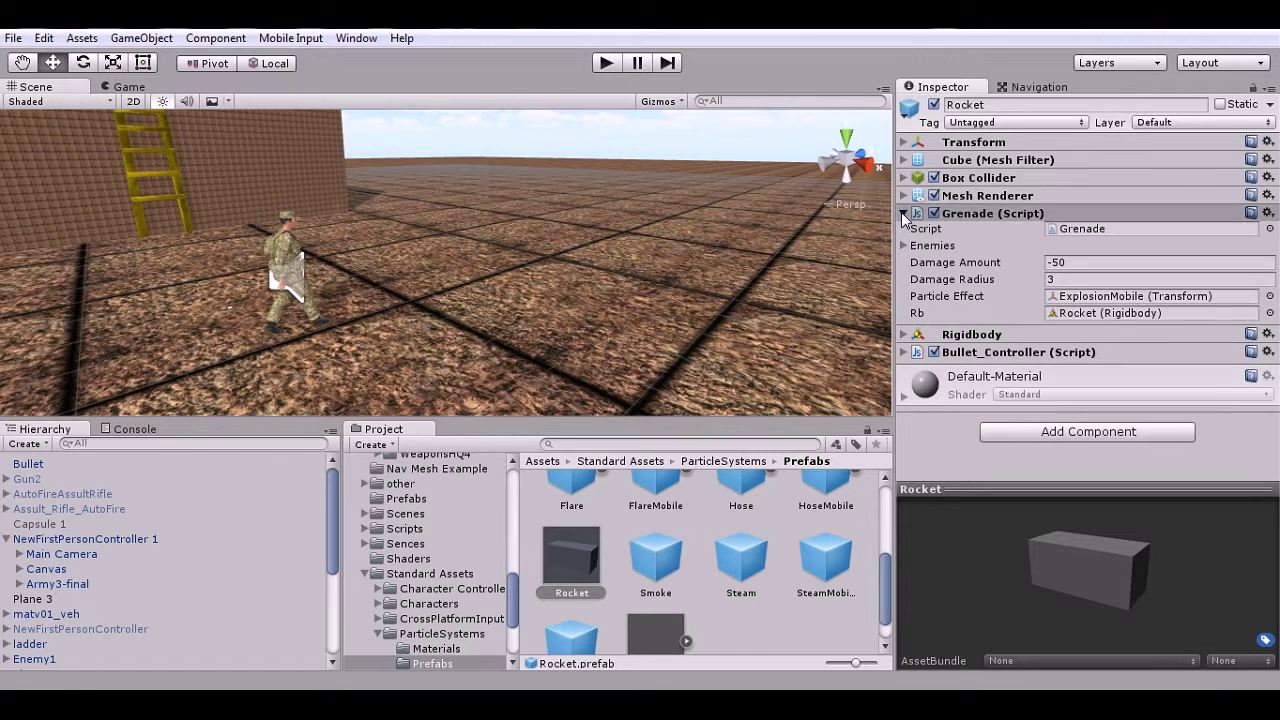
{"action": "left_click", "coordinate": [901, 212]}
{"action": "left_click", "coordinate": [903, 214]}
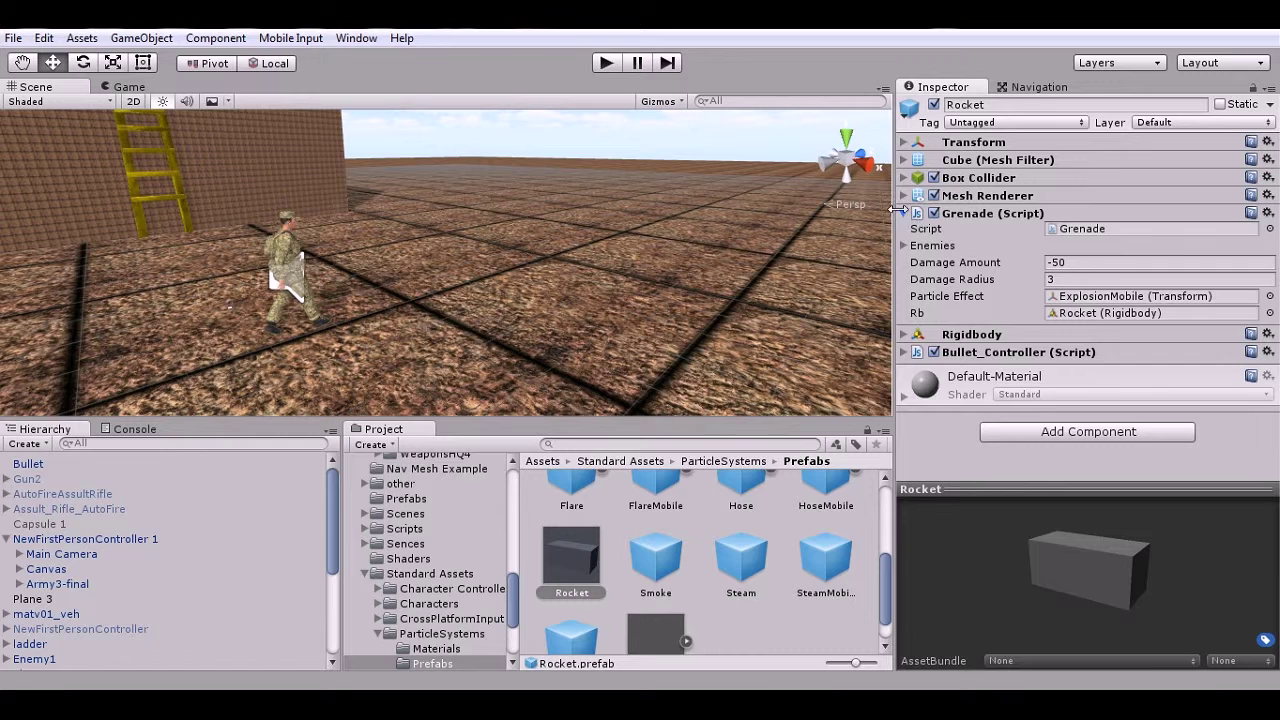
{"action": "left_click", "coordinate": [903, 214]}
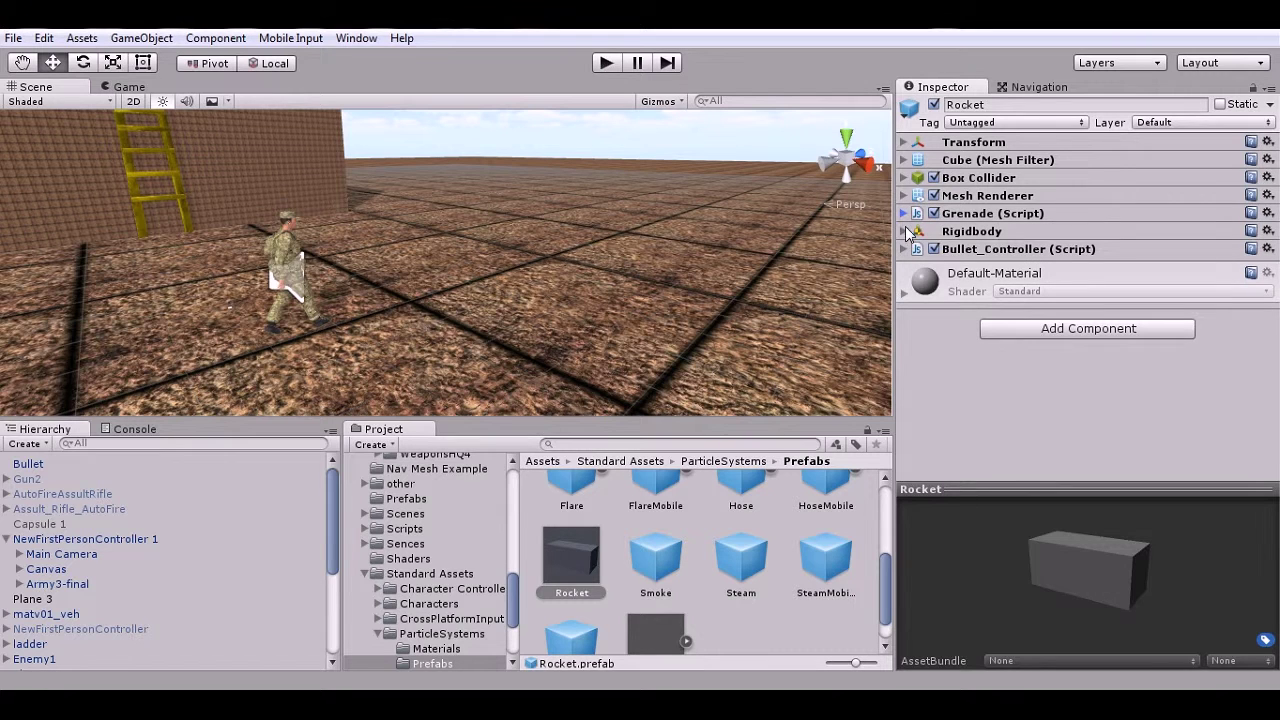
Check the Rocket's Rigidbody settings, then reopen Bullet_Controller showing Bullet Speed 12 and Weapon Range 9.
{"action": "left_click", "coordinate": [904, 233]}
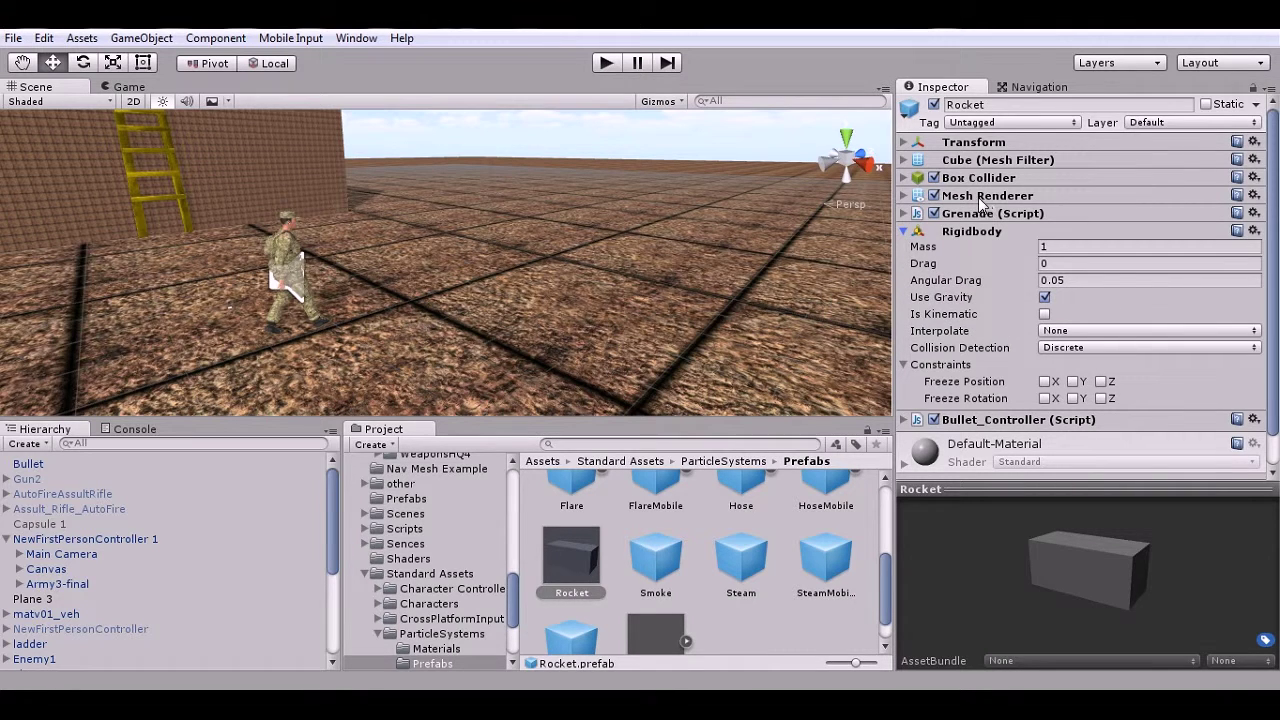
{"action": "left_click", "coordinate": [904, 232]}
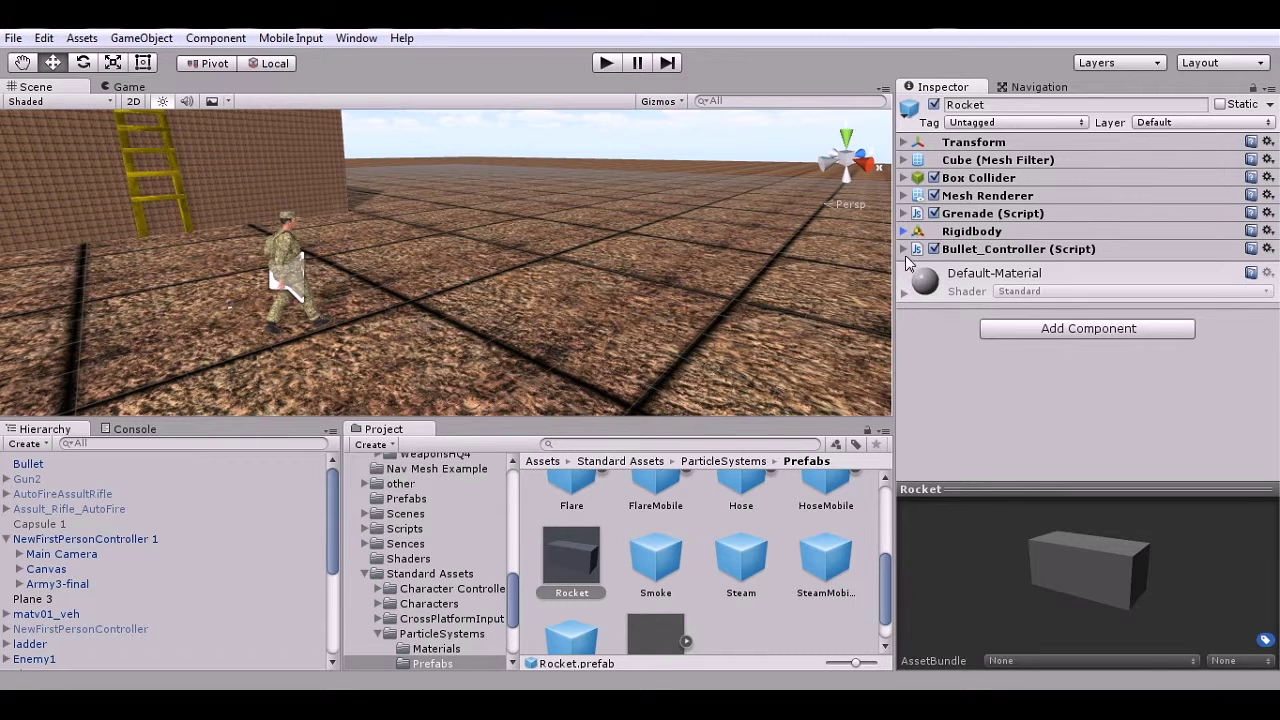
{"action": "left_click", "coordinate": [905, 249]}
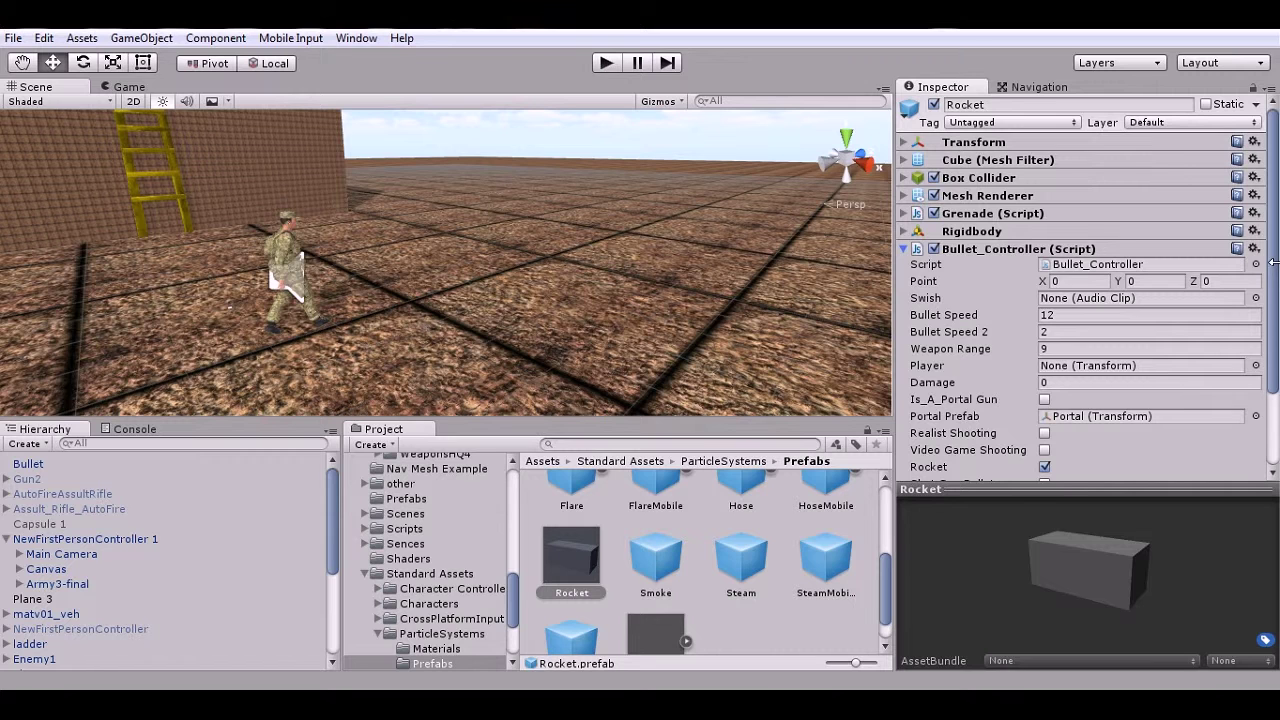
Re-enter 9 as the Rocket's Bullet_Controller Weapon Range and collapse the Bullet_Controller (Script) foldout.
{"action": "scroll", "coordinate": [1150, 320], "scroll_direction": "down", "scroll_amount": 3}
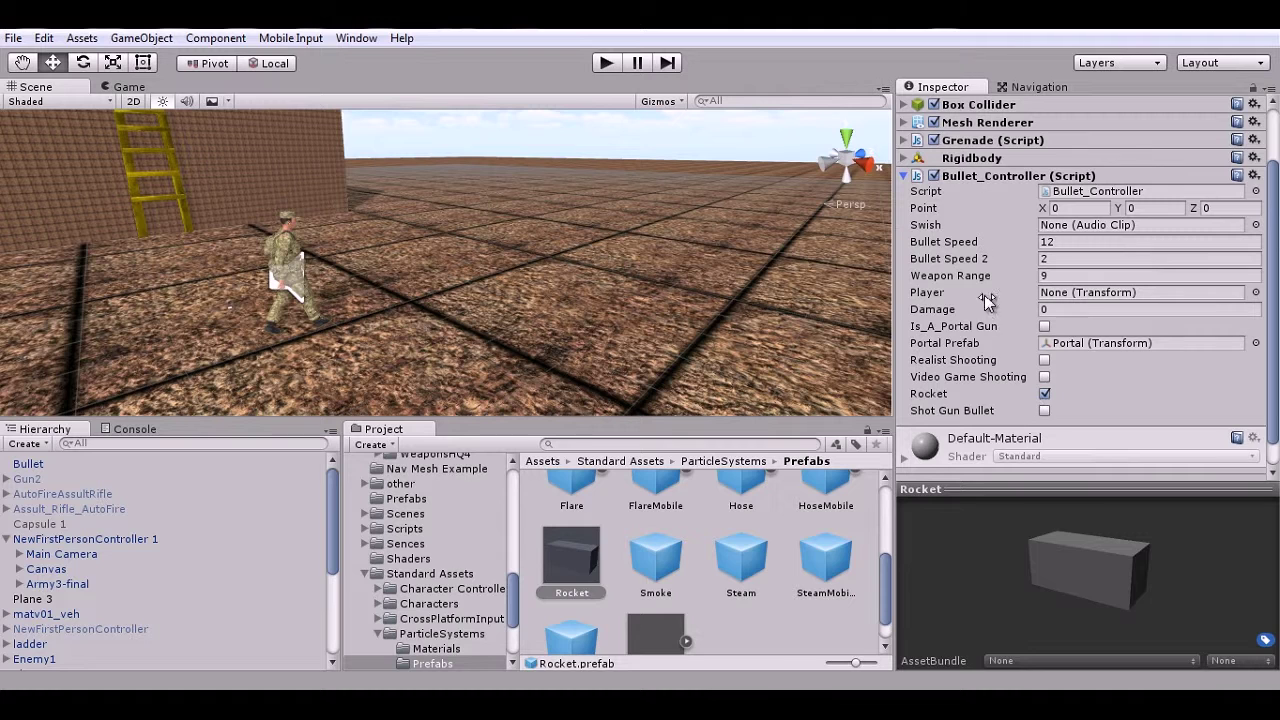
{"action": "left_click", "coordinate": [1045, 276]}
{"action": "key", "text": "BackSpace"}
{"action": "type", "text": "9"}
{"action": "left_click", "coordinate": [904, 177]}
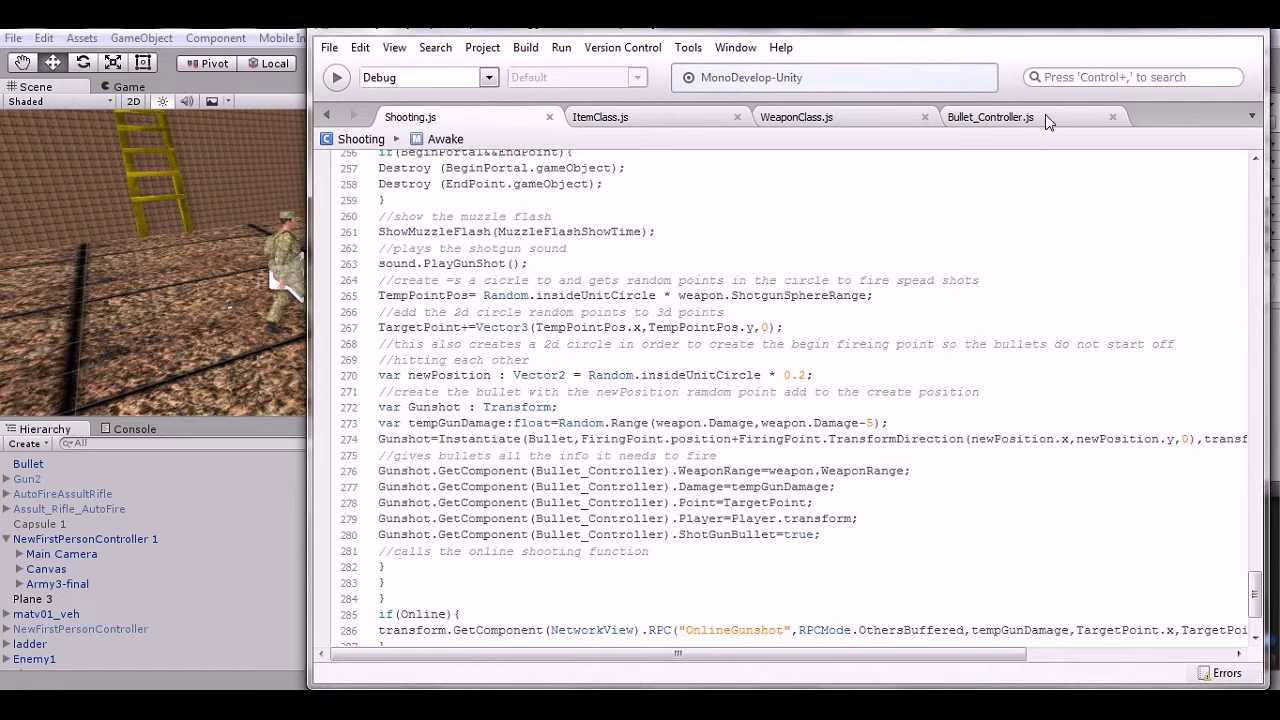
Show Bullet_Controller.js at its Start and Update functions with the MonoDevelop window maximized.
{"action": "left_click", "coordinate": [978, 118]}
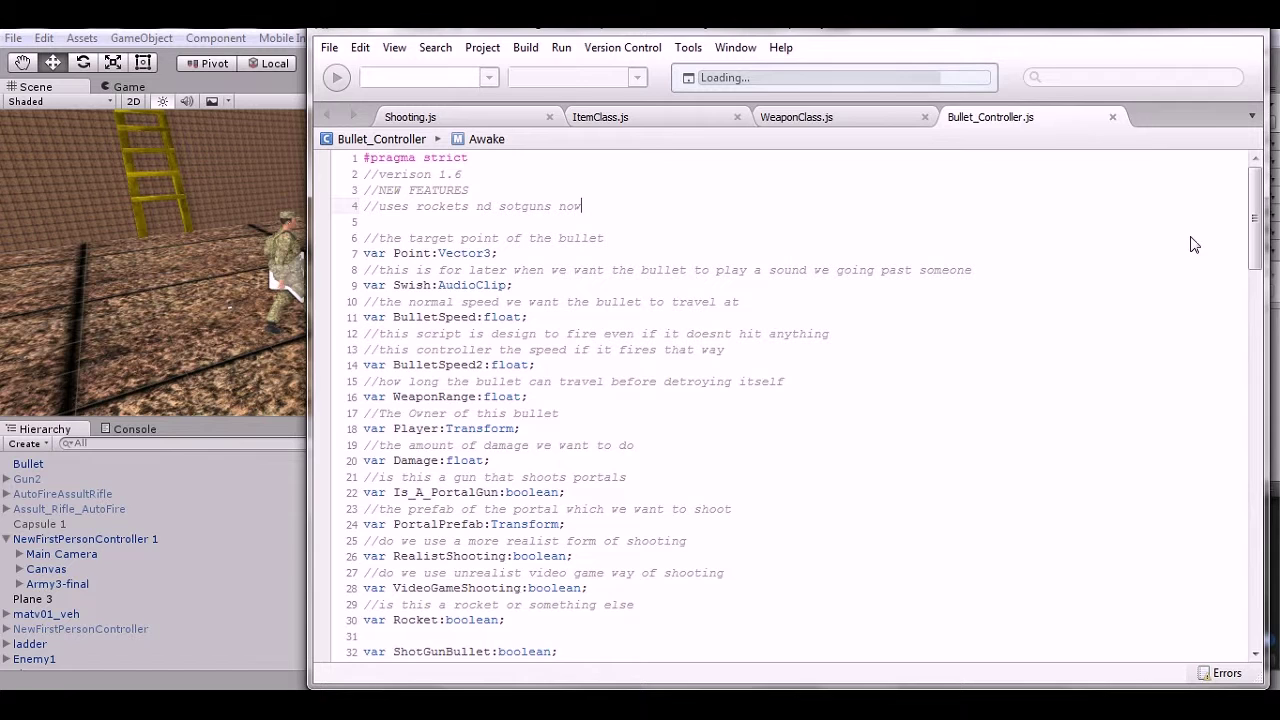
{"action": "left_click", "coordinate": [1256, 292]}
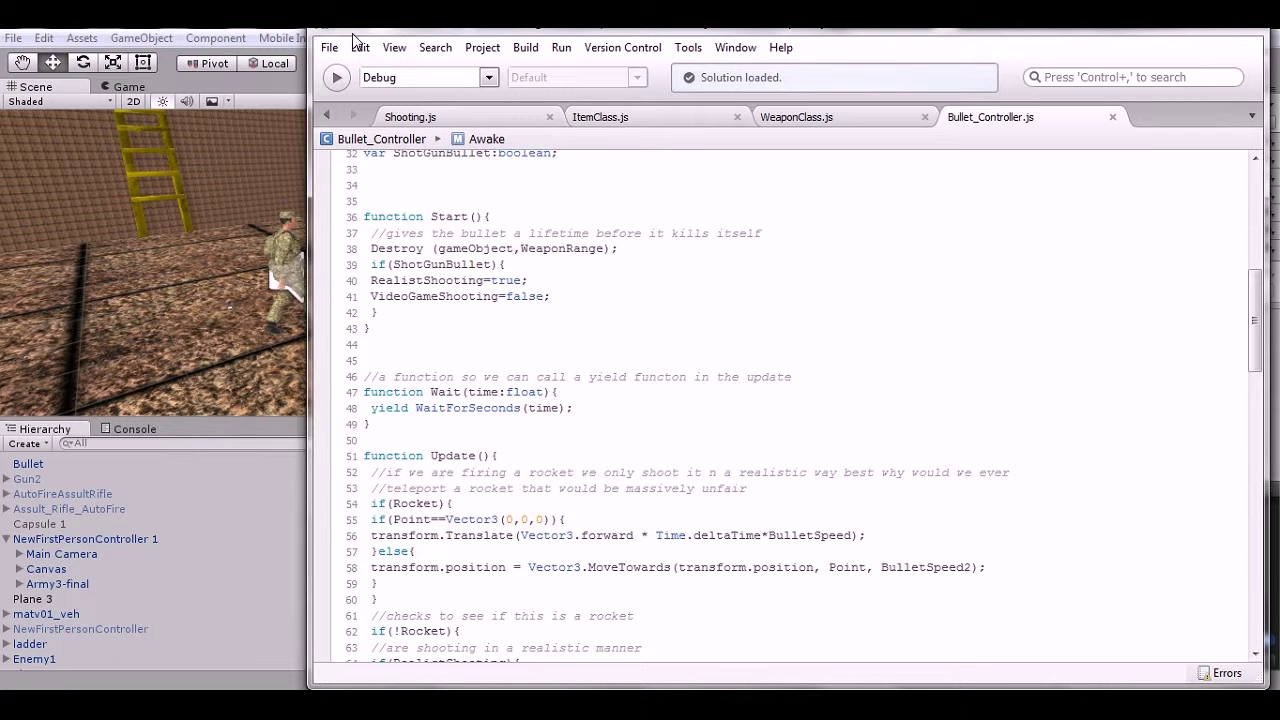
{"action": "left_click_drag", "start_coordinate": [352, 38], "coordinate": [338, 78]}
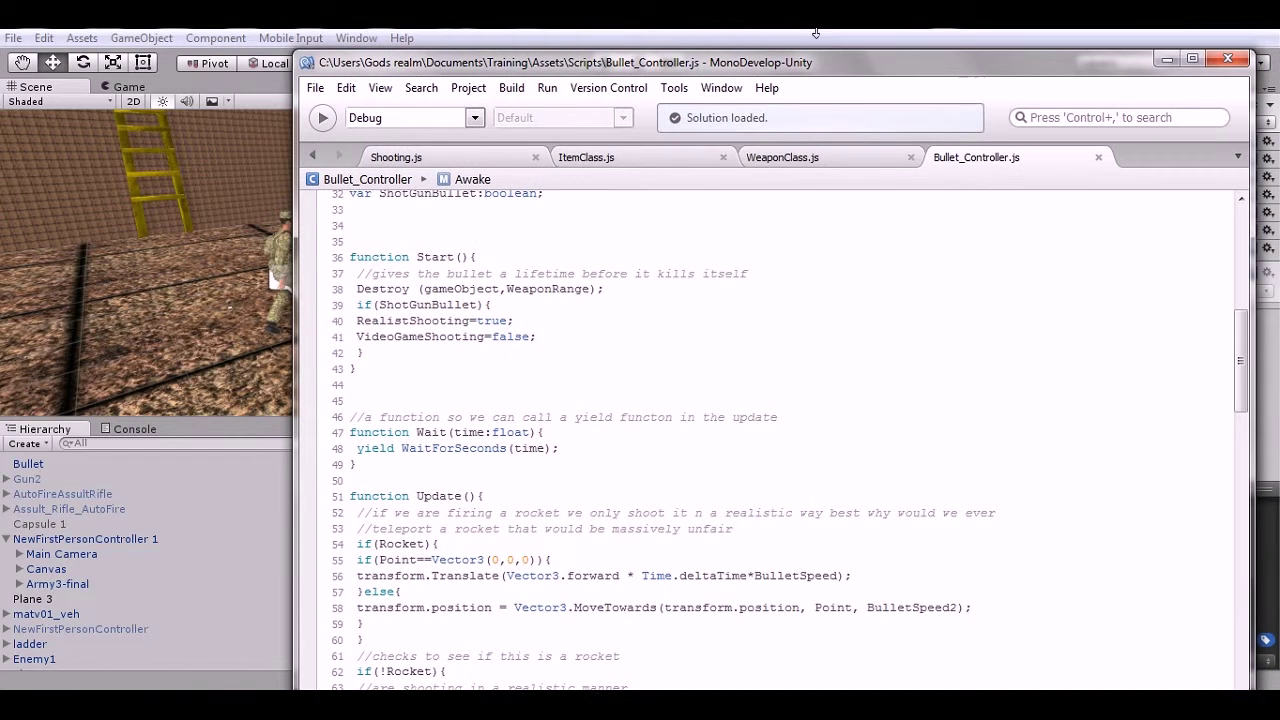
{"action": "left_click", "coordinate": [1192, 59]}
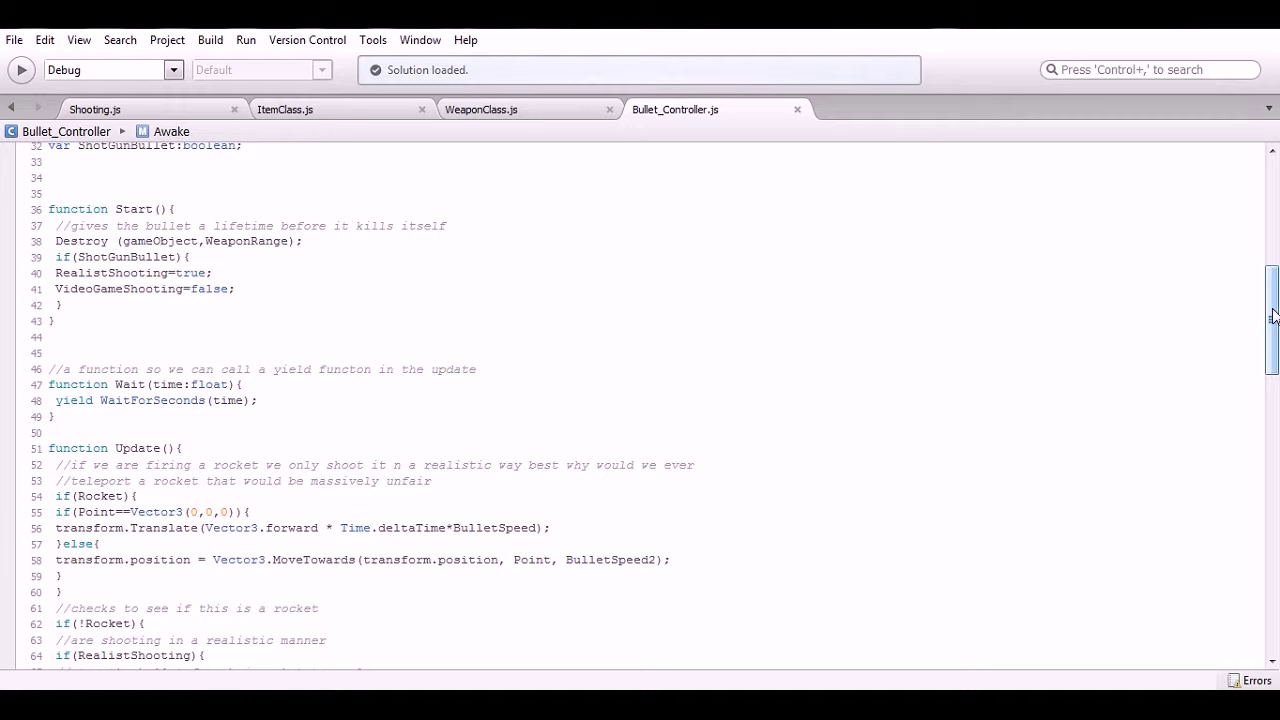
Scroll through Bullet_Controller.js from the variable declarations down to OnTriggerEnter near line 108.
{"action": "left_click_drag", "start_coordinate": [1273, 316], "coordinate": [1272, 282]}
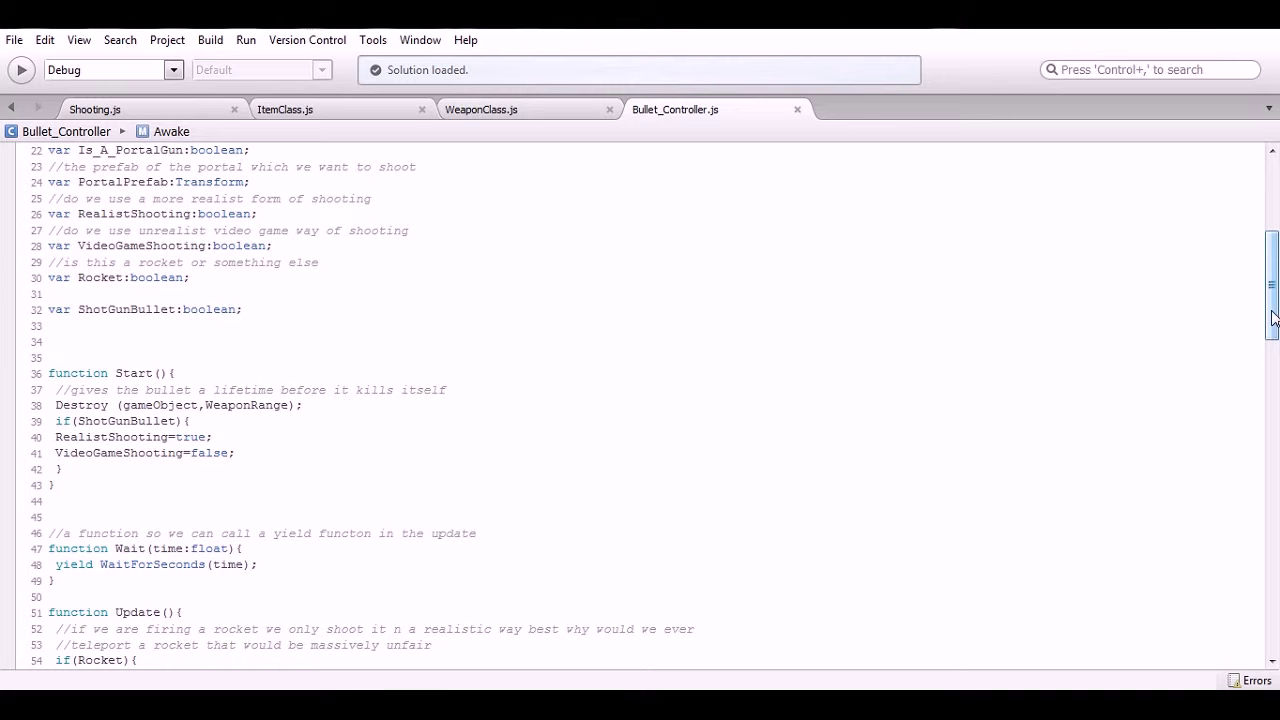
{"action": "scroll", "coordinate": [1273, 318], "scroll_direction": "down", "scroll_amount": 3}
{"action": "left_click_drag", "start_coordinate": [1273, 318], "coordinate": [1273, 390]}
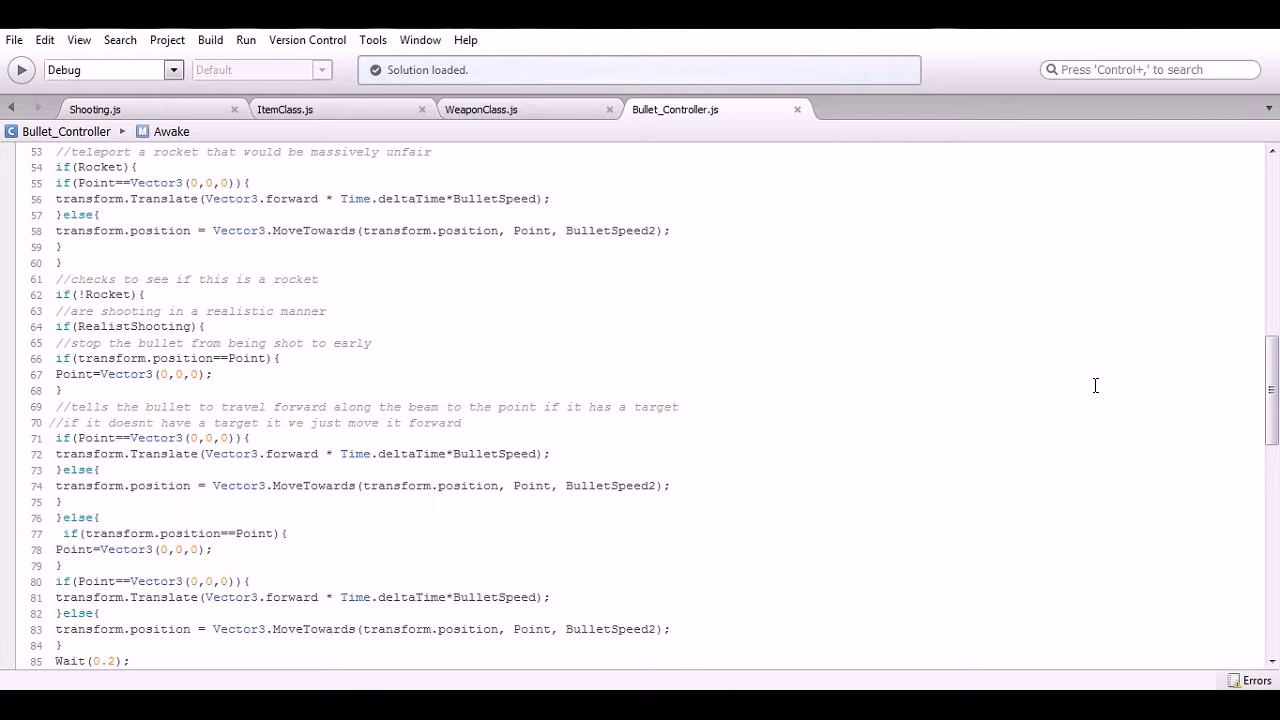
{"action": "left_click_drag", "start_coordinate": [1273, 368], "coordinate": [1277, 520]}
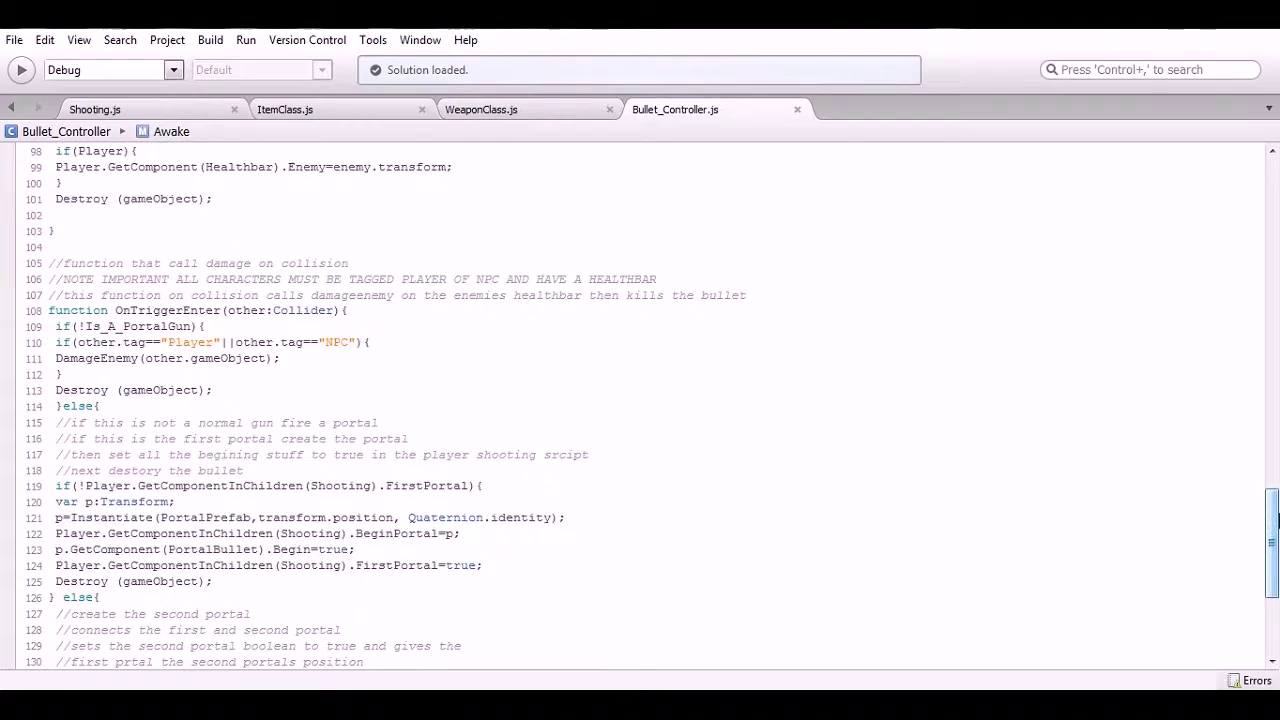